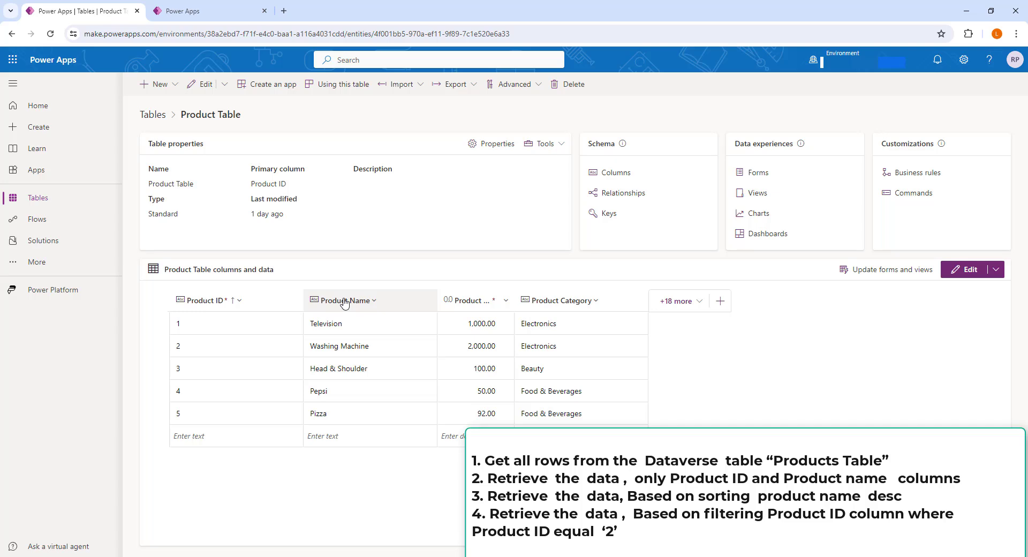
Sort the Product Table's rows by Product Name from Z to A
{"action": "left_click", "coordinate": [375, 302]}
{"action": "left_click", "coordinate": [374, 301]}
{"action": "left_click", "coordinate": [373, 301]}
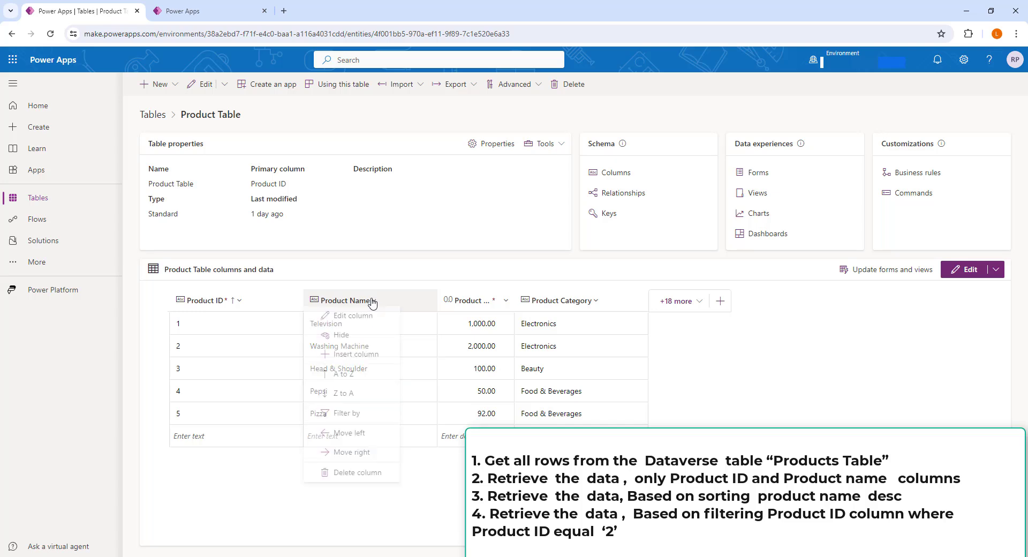
{"action": "left_click", "coordinate": [357, 398]}
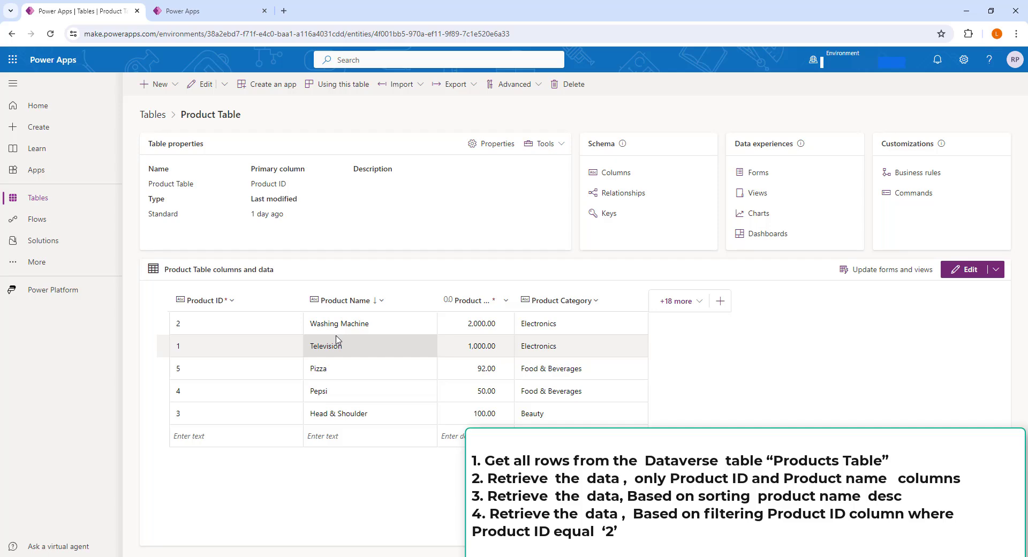
Filter the Product Table to rows where Product ID equals 2
{"action": "left_click", "coordinate": [233, 302]}
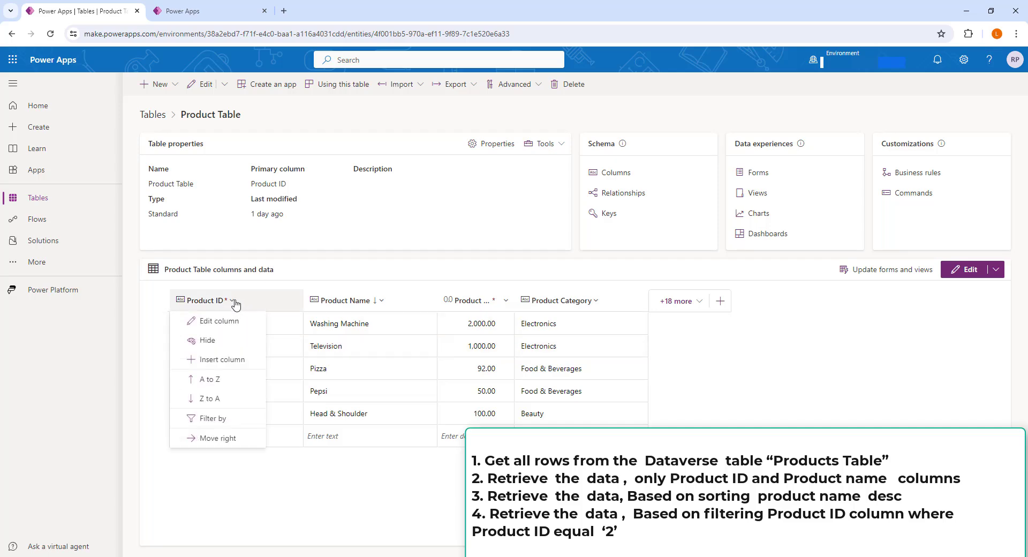
{"action": "left_click", "coordinate": [214, 418]}
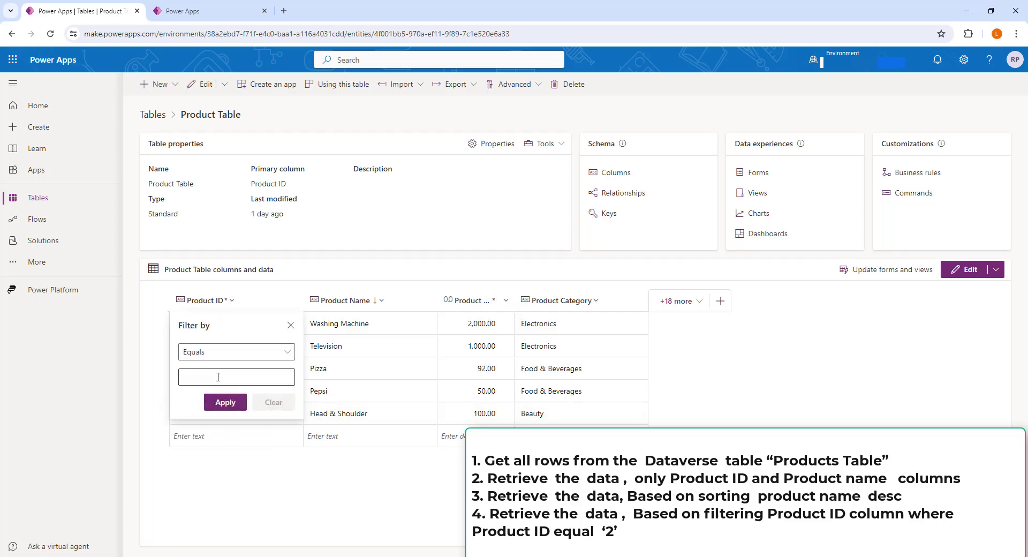
{"action": "left_click", "coordinate": [221, 354]}
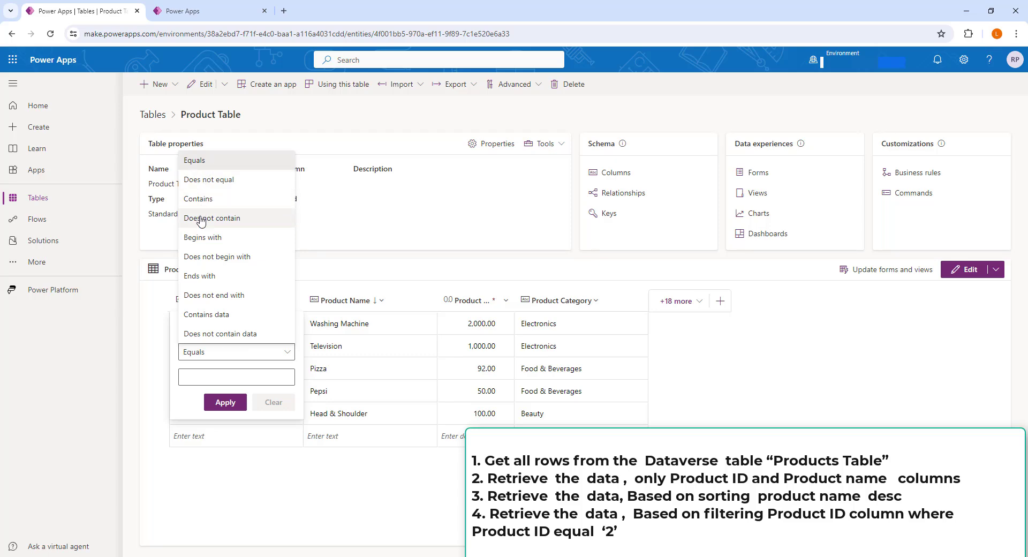
{"action": "left_click", "coordinate": [230, 376]}
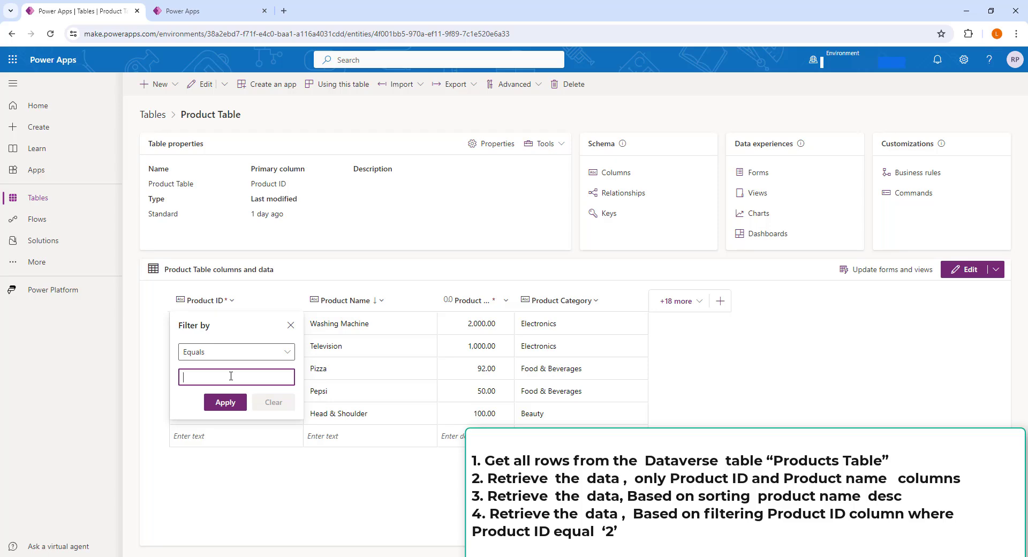
{"action": "type", "text": "2"}
{"action": "left_click", "coordinate": [227, 402]}
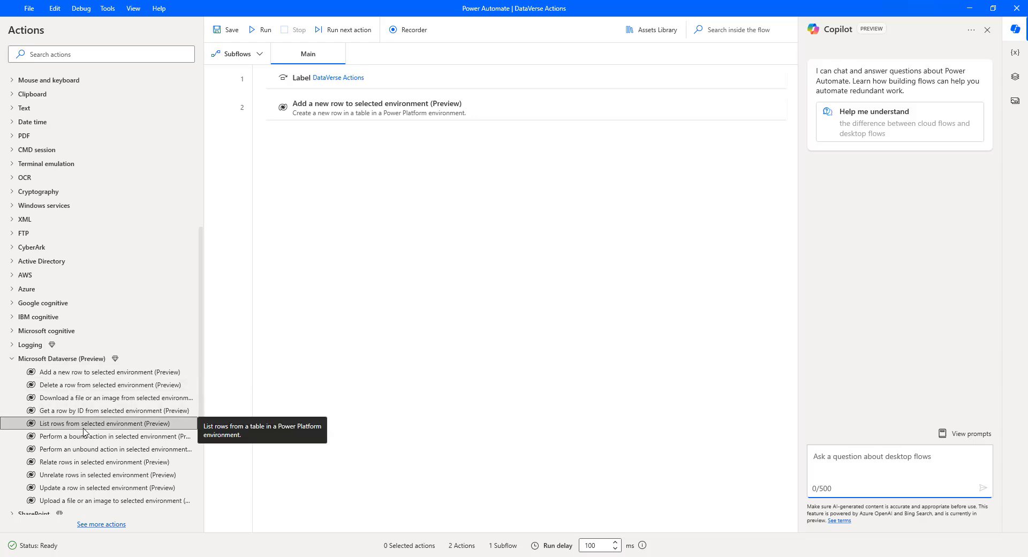
Add a List rows from selected environment action to the end of the DataVerse Actions flow, reading from Product Tables
{"action": "left_click", "coordinate": [112, 424]}
{"action": "left_click_drag", "start_coordinate": [109, 427], "coordinate": [418, 361]}
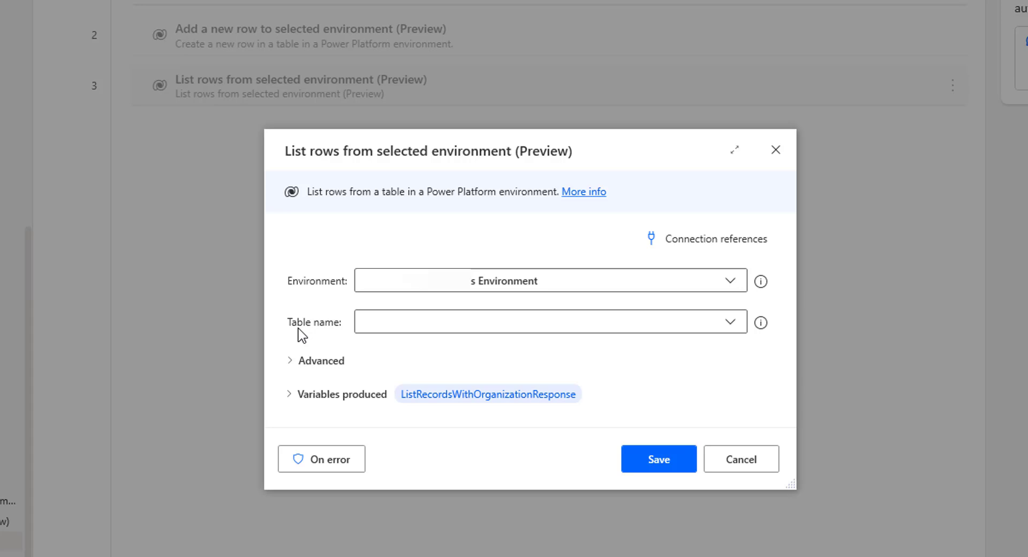
{"action": "left_click", "coordinate": [731, 322]}
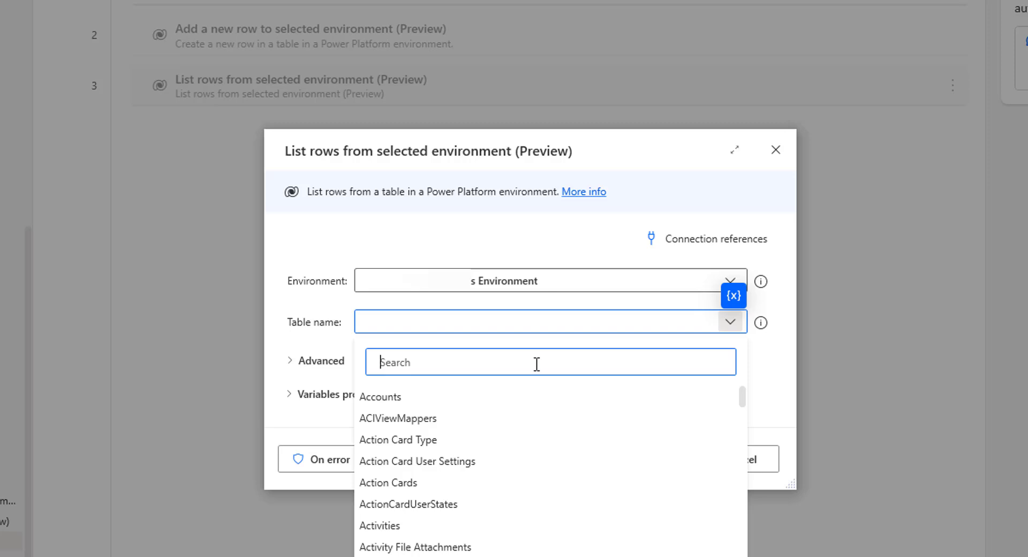
{"action": "type", "text": "product"}
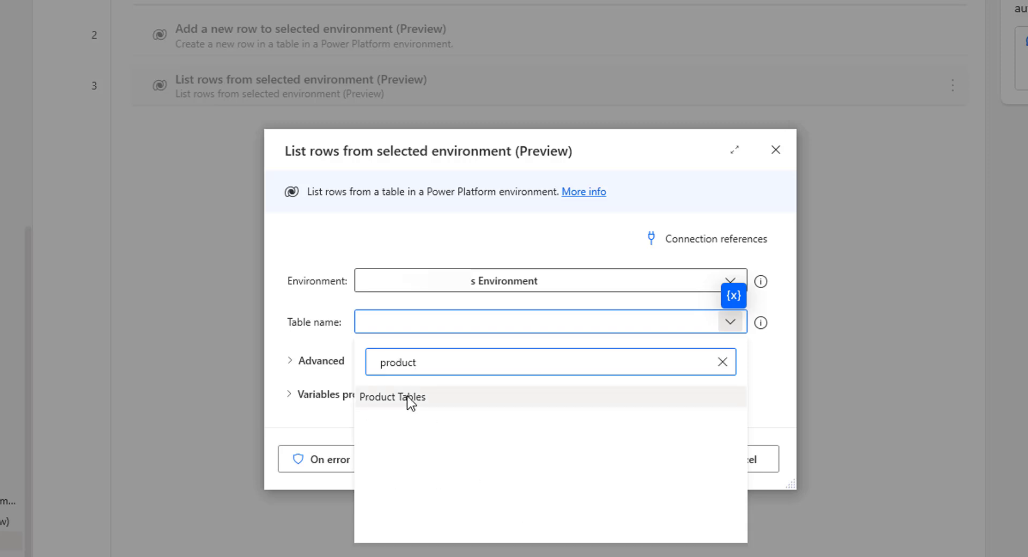
{"action": "left_click", "coordinate": [410, 399]}
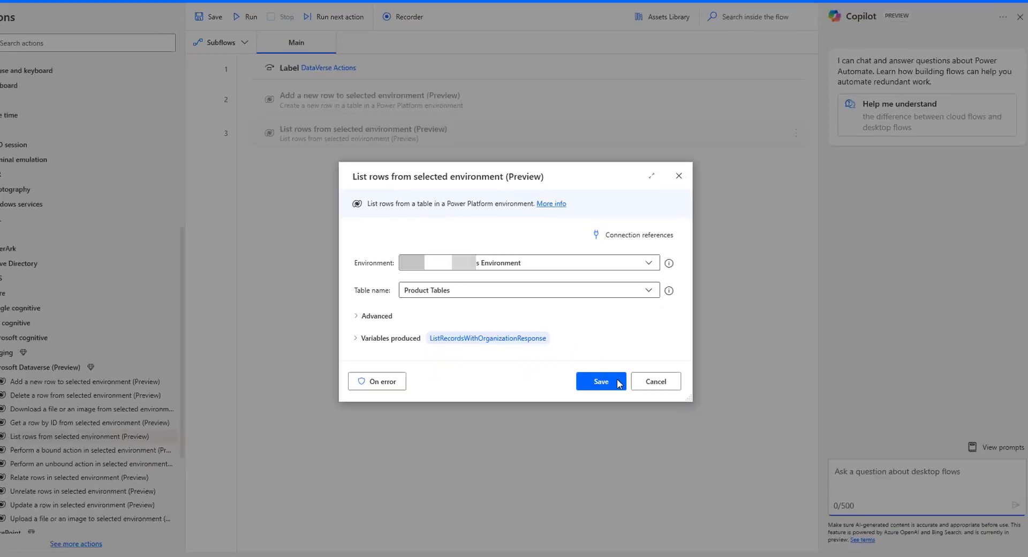
{"action": "left_click", "coordinate": [607, 376]}
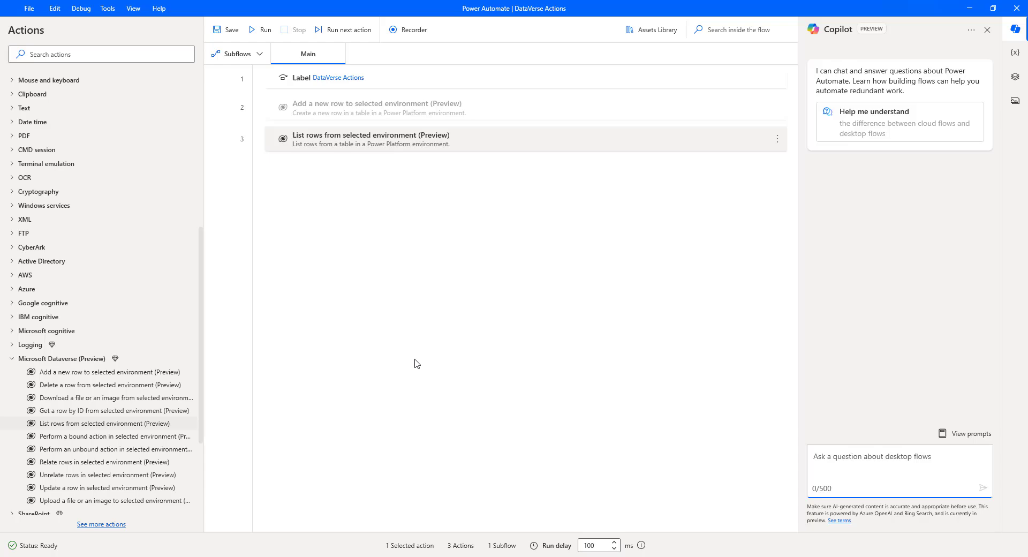
Run the flow and open the list of returned rows inside the ListRecordsWithOrganizationResponse variable
{"action": "left_click", "coordinate": [261, 30]}
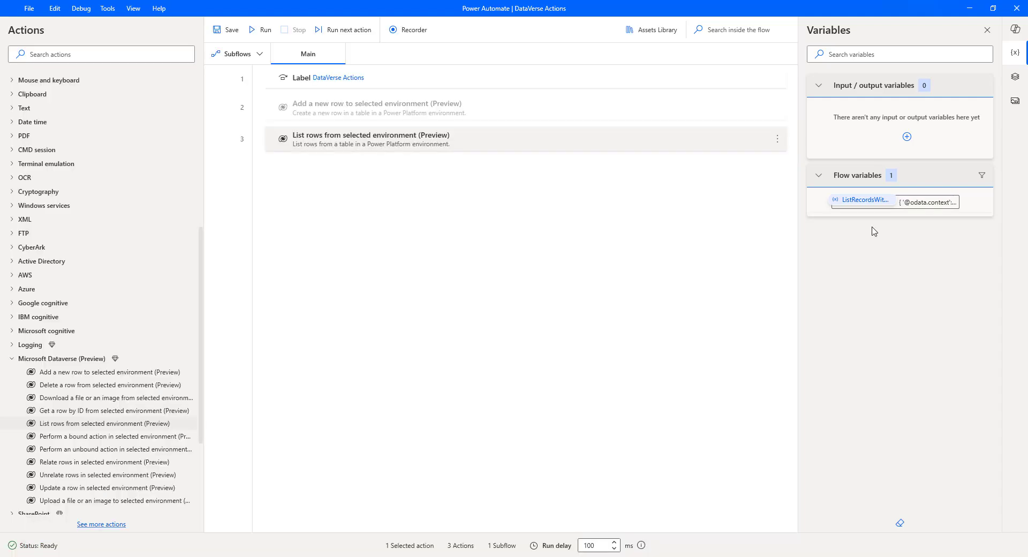
{"action": "mouse_move", "coordinate": [855, 209]}
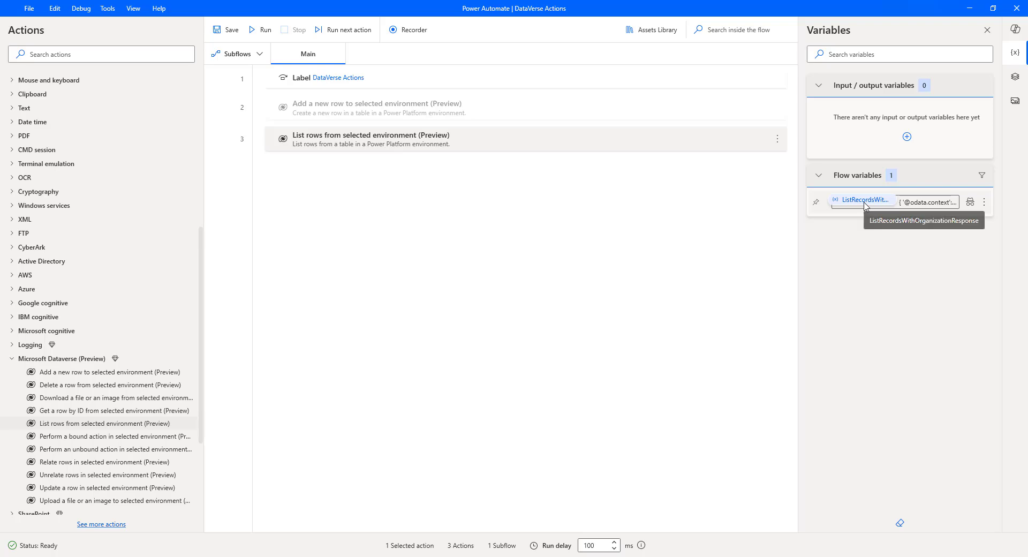
{"action": "double_click", "coordinate": [866, 205]}
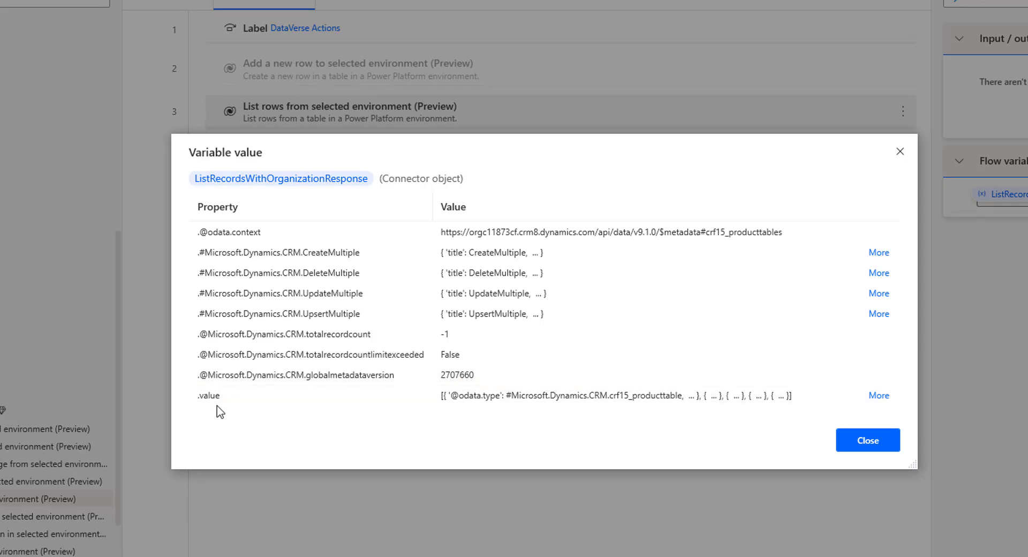
{"action": "left_click", "coordinate": [882, 396]}
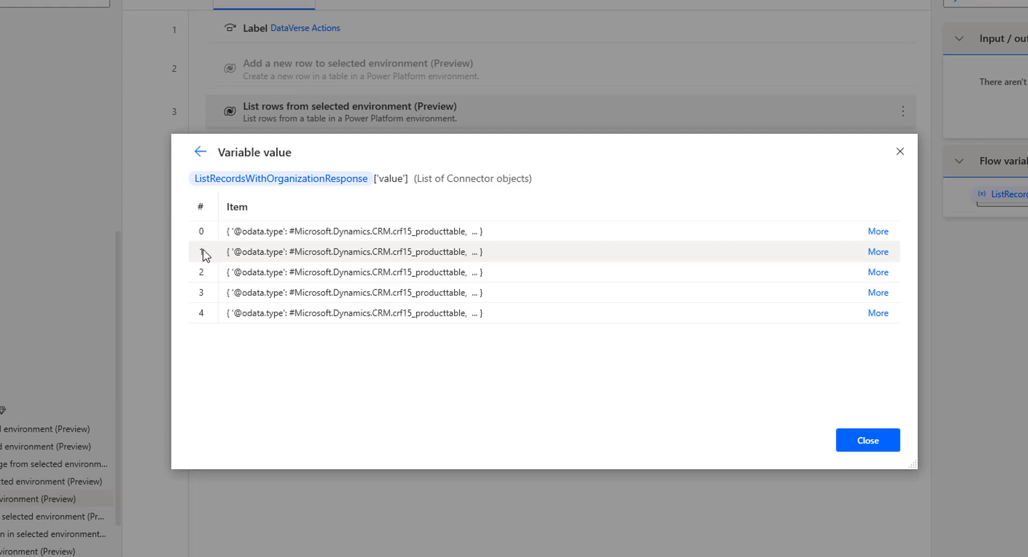
Examine the first returned row's product price, name, category and ID properties, and close the variable viewer
{"action": "left_click", "coordinate": [881, 236]}
{"action": "scroll", "coordinate": [573, 267], "scroll_direction": "down", "scroll_amount": 3}
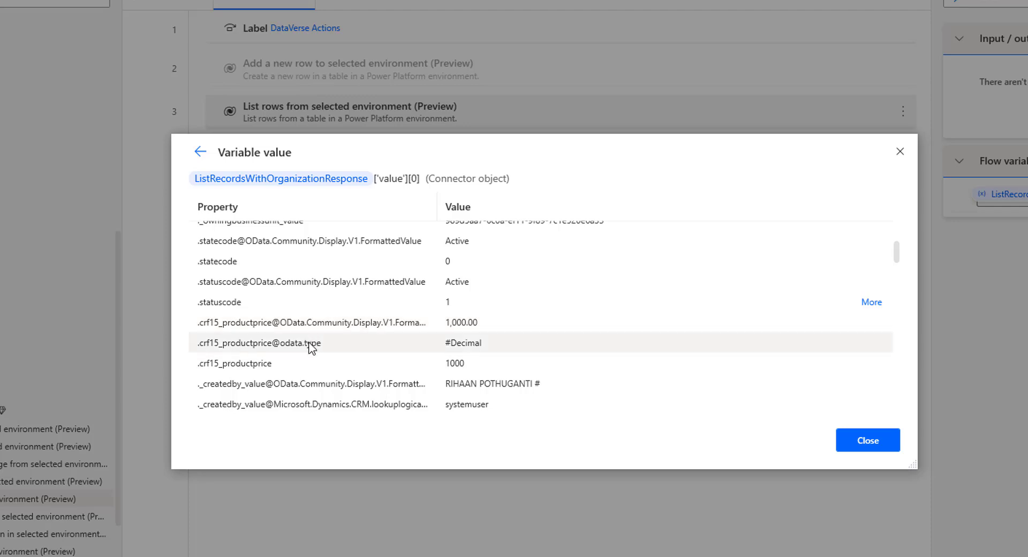
{"action": "scroll", "coordinate": [500, 354], "scroll_direction": "down", "scroll_amount": 3}
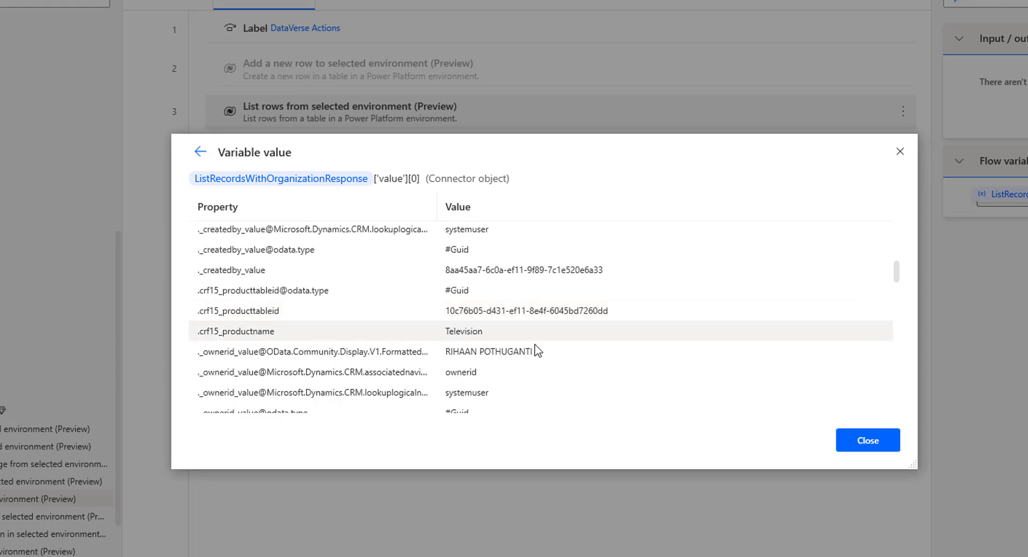
{"action": "scroll", "coordinate": [455, 351], "scroll_direction": "down", "scroll_amount": 3}
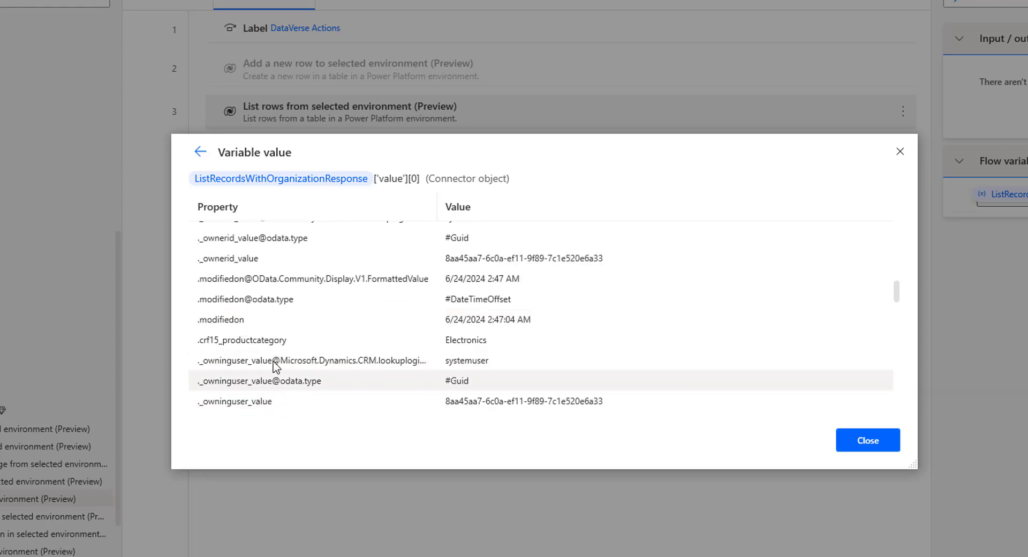
{"action": "scroll", "coordinate": [284, 372], "scroll_direction": "down", "scroll_amount": 3}
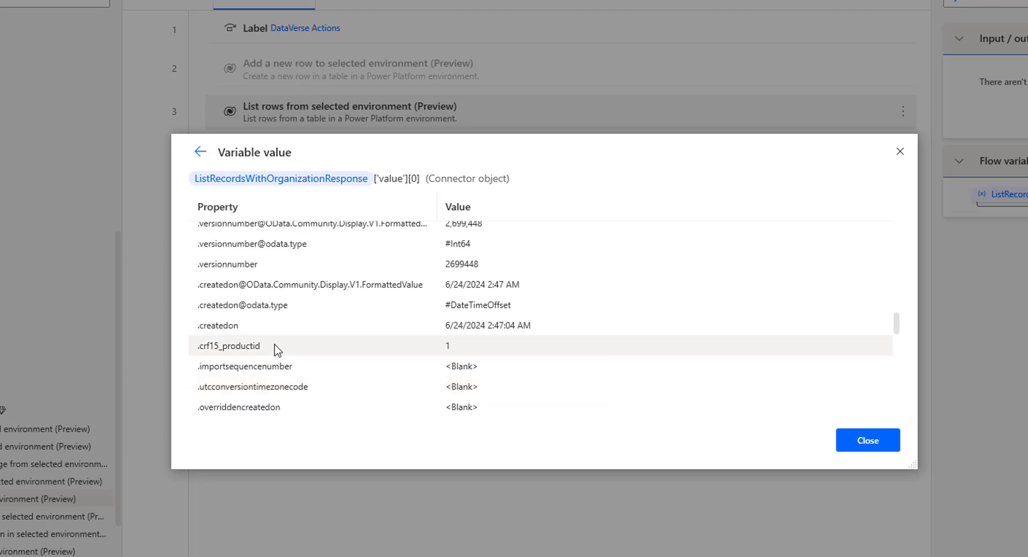
{"action": "left_click", "coordinate": [200, 151]}
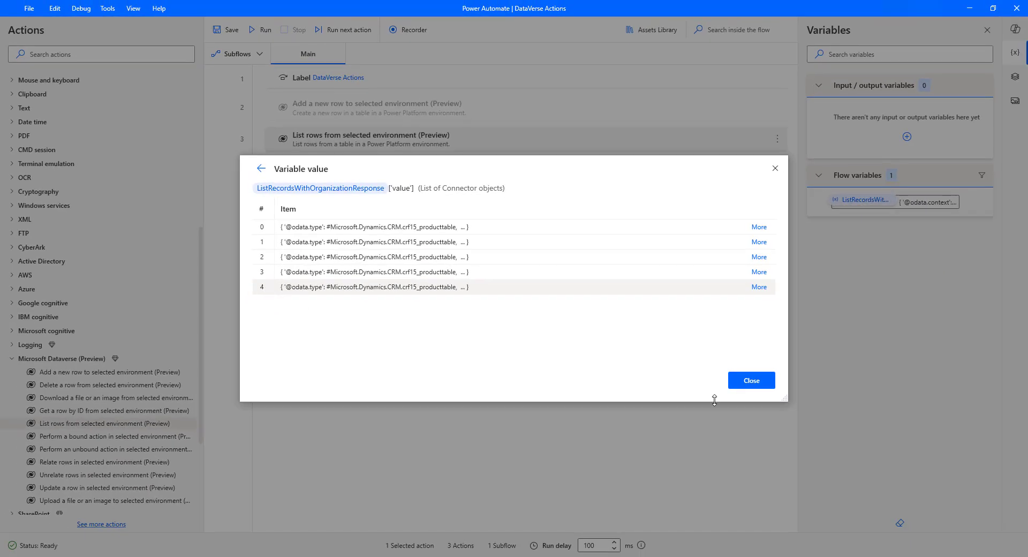
{"action": "left_click", "coordinate": [758, 382]}
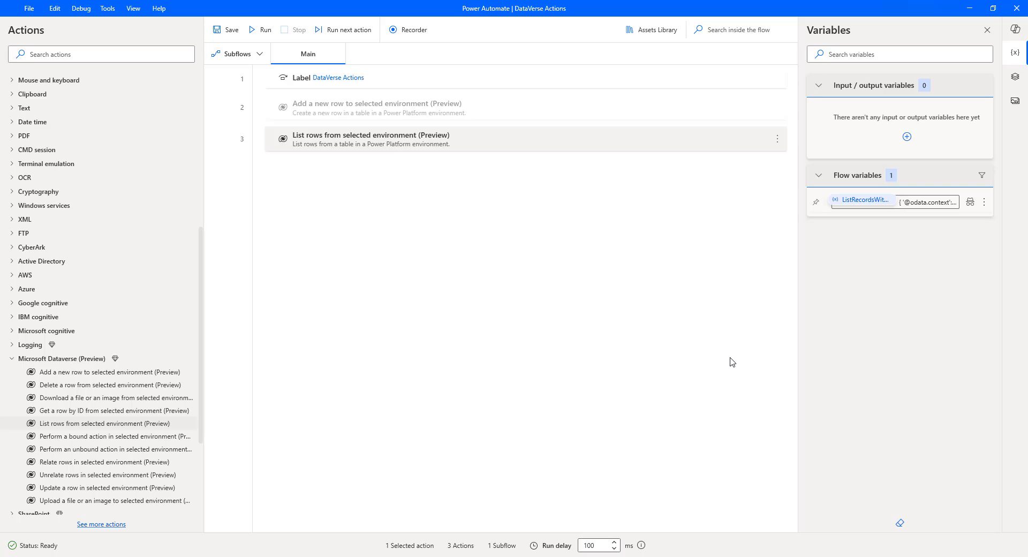
Reopen the List rows action for editing and expand its advanced parameters, including Select columns
{"action": "double_click", "coordinate": [477, 149]}
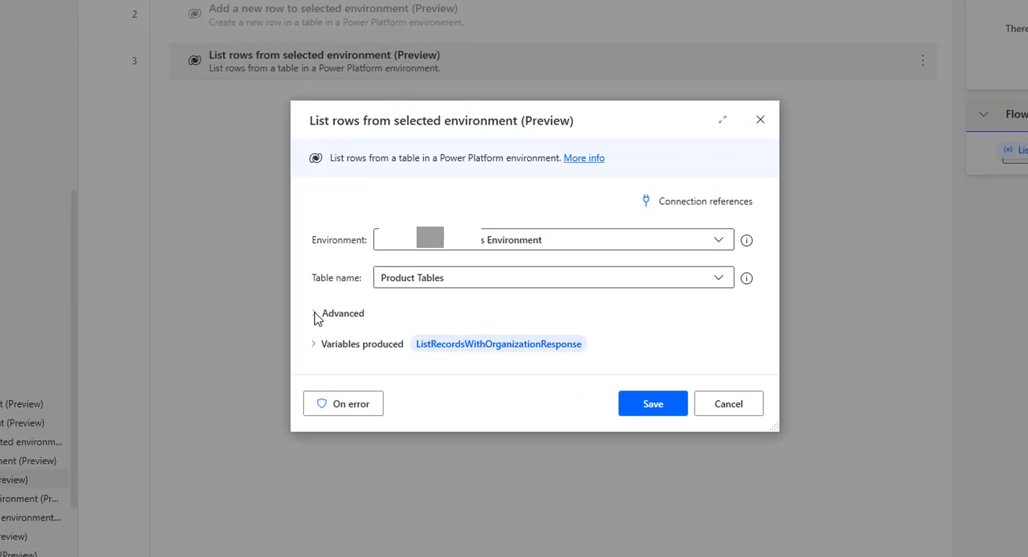
{"action": "left_click", "coordinate": [315, 314]}
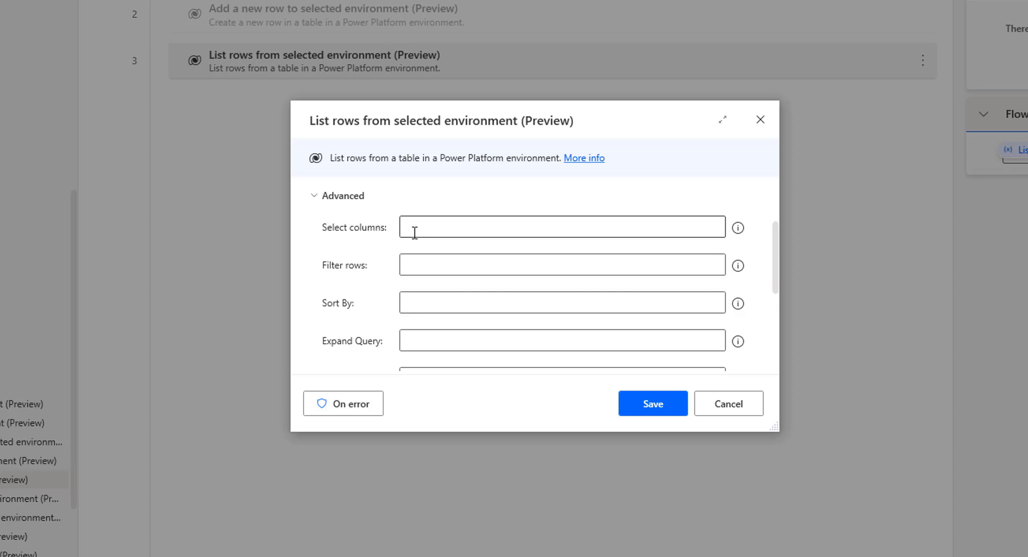
{"action": "mouse_move", "coordinate": [415, 233]}
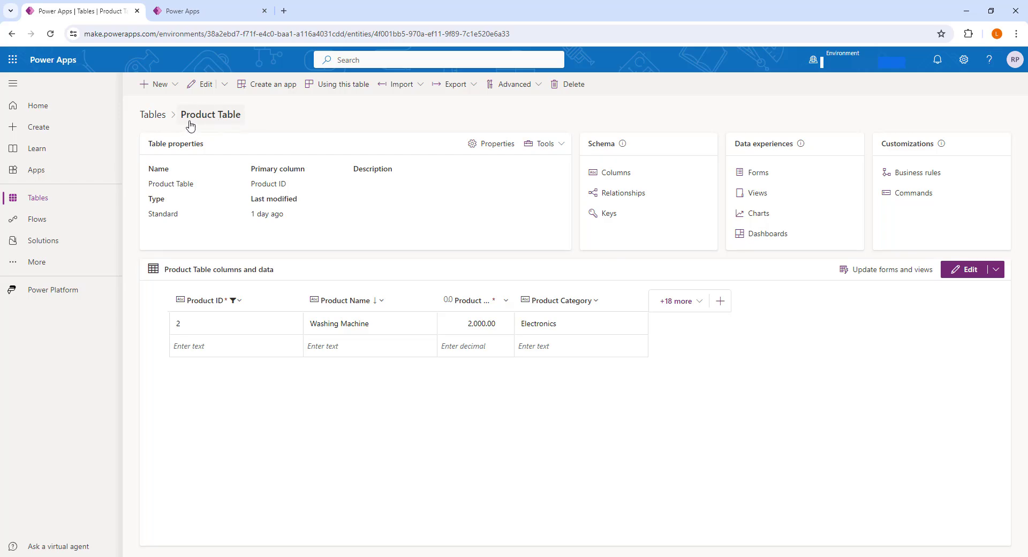
Open the Product Table's properties in Power Apps to check its schema and logical names, and return to the flow in Power Automate
{"action": "left_click", "coordinate": [203, 85]}
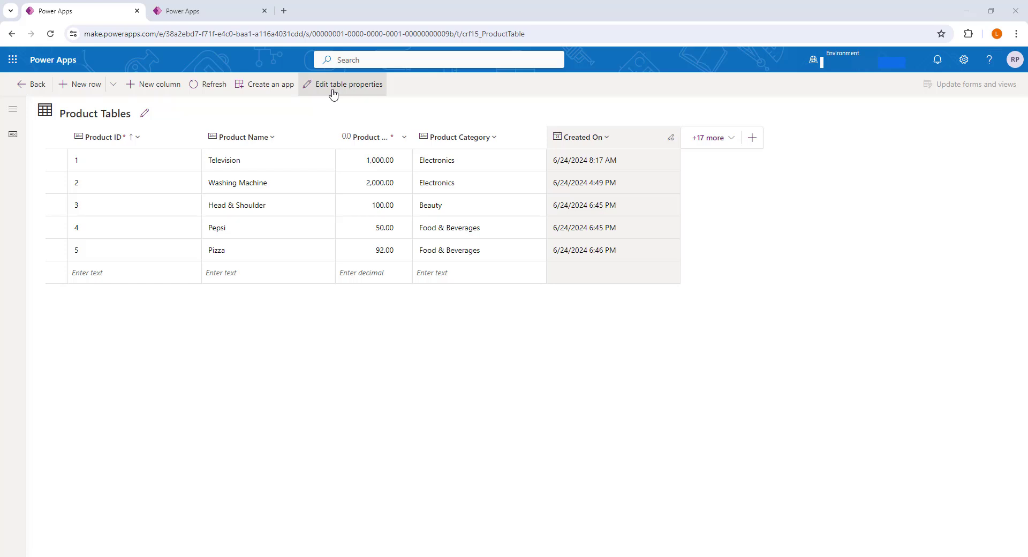
{"action": "left_click", "coordinate": [333, 94]}
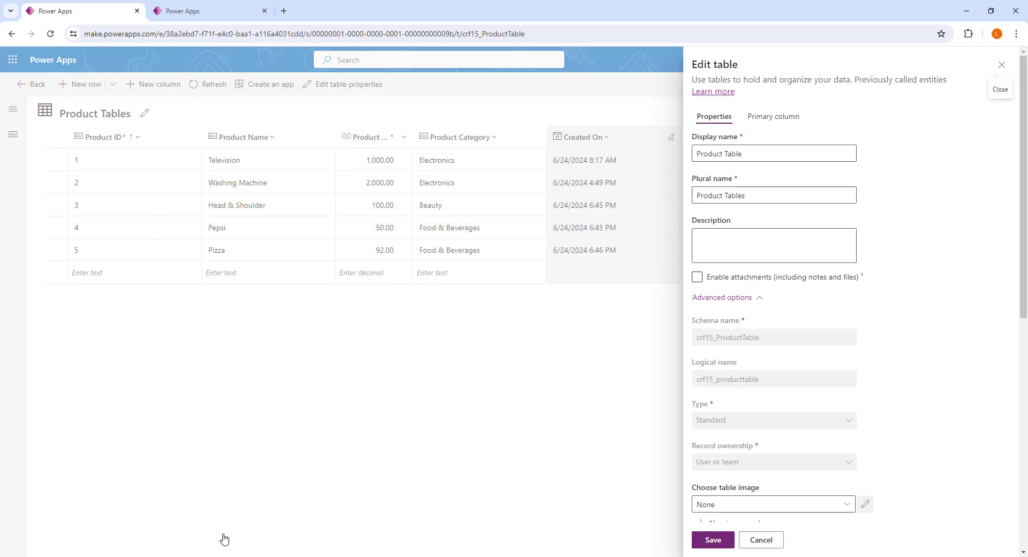
{"action": "left_click", "coordinate": [259, 538]}
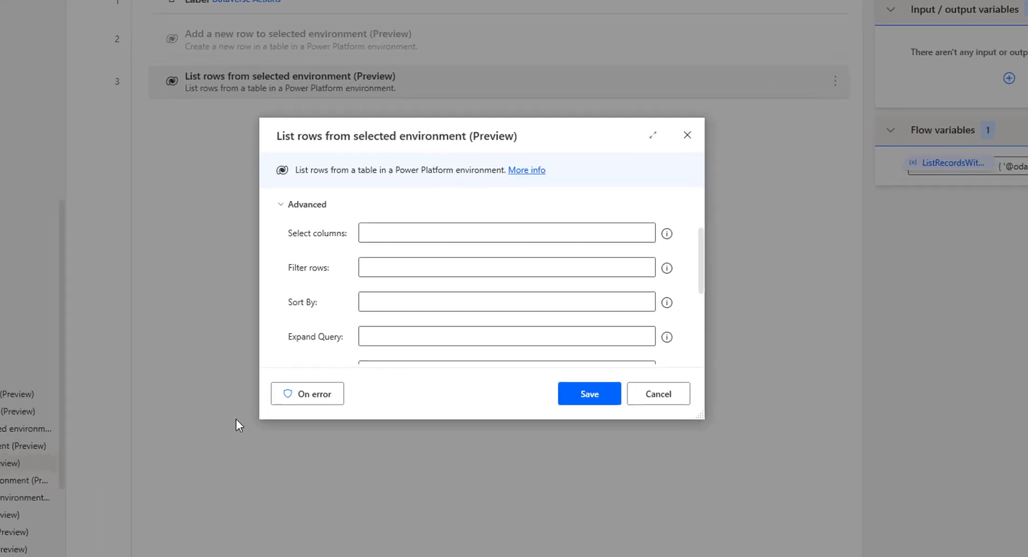
Limit the List rows action to the columns crf15_productid,crf15_productname and save the action
{"action": "left_click", "coordinate": [378, 230]}
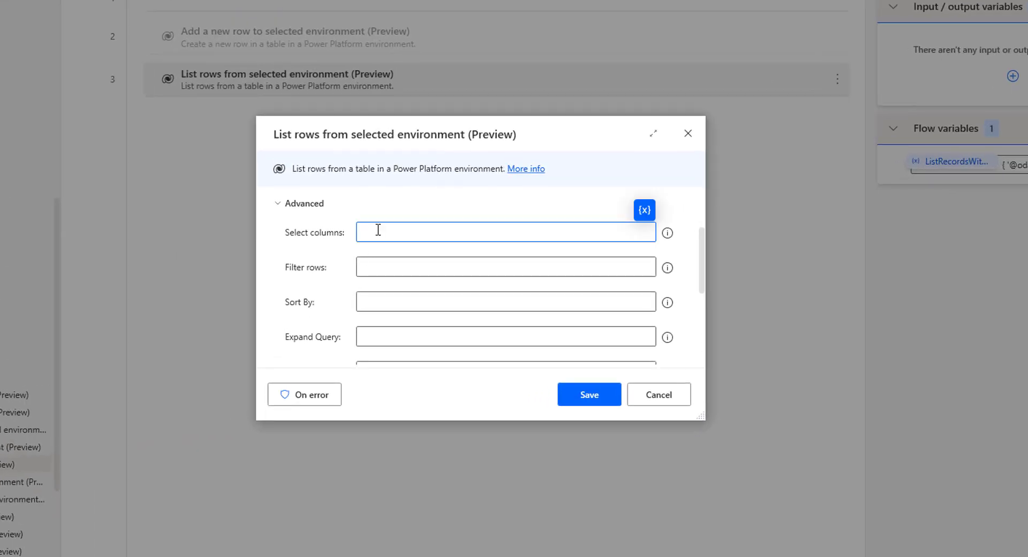
{"action": "type", "text": "crf15_productid,crf15_productname"}
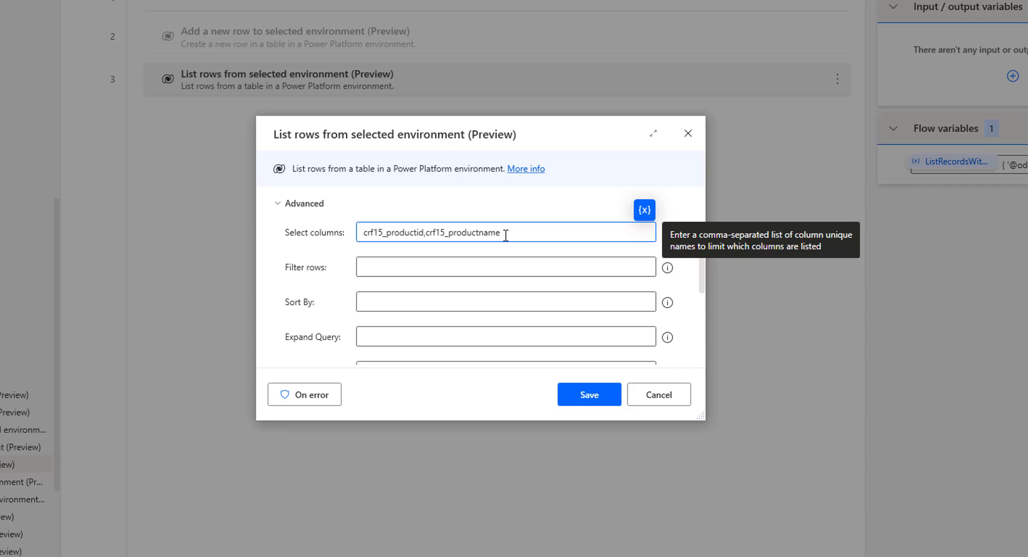
{"action": "left_click", "coordinate": [589, 394]}
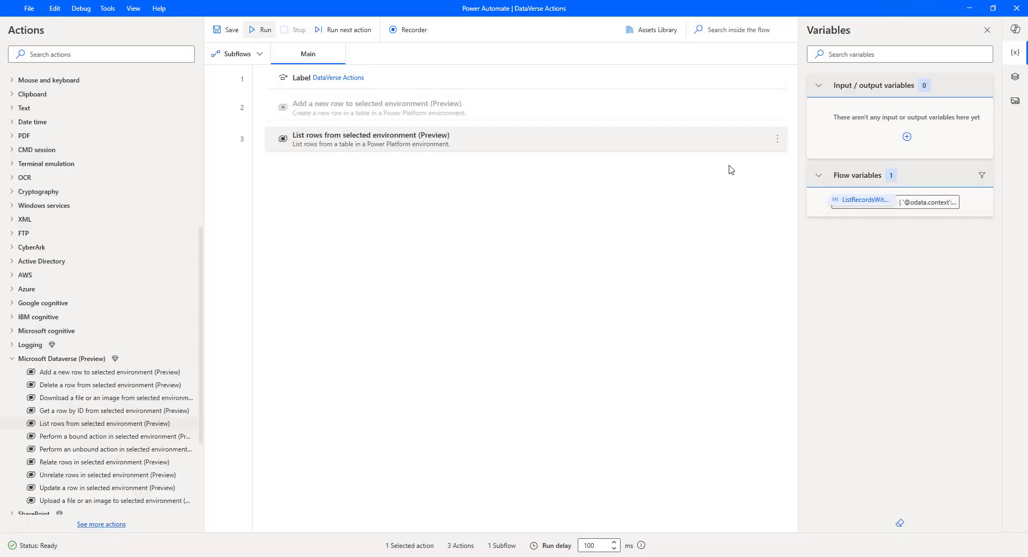
Run the flow again and examine which columns the first row in ListRecordsWithOrganizationResponse contains
{"action": "mouse_move", "coordinate": [851, 202]}
{"action": "left_click", "coordinate": [259, 30]}
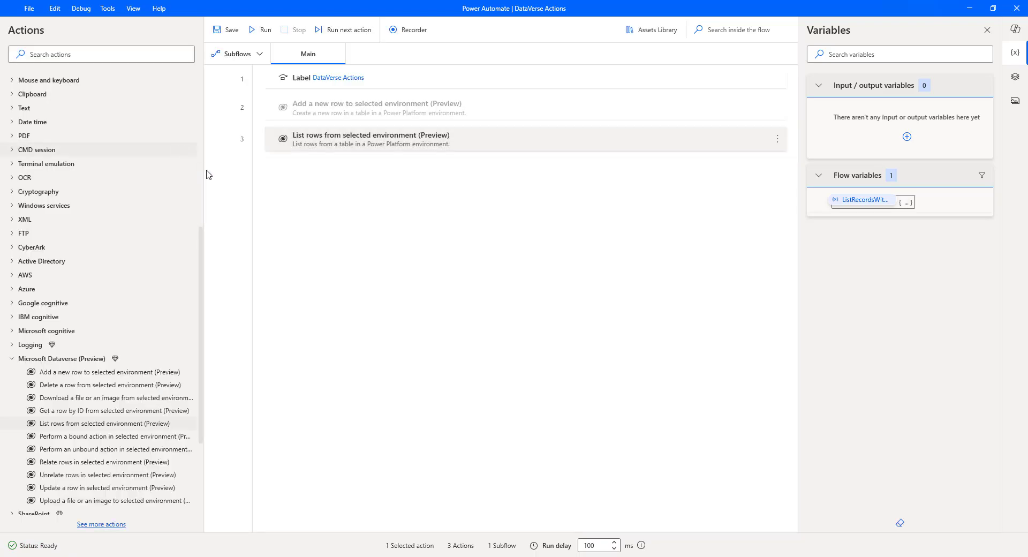
{"action": "double_click", "coordinate": [869, 205]}
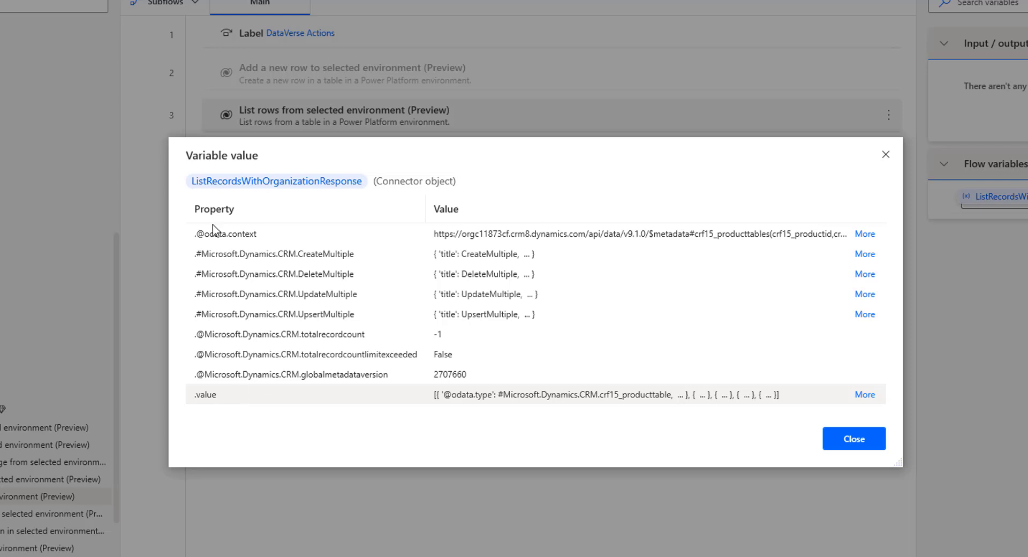
{"action": "left_click", "coordinate": [864, 395]}
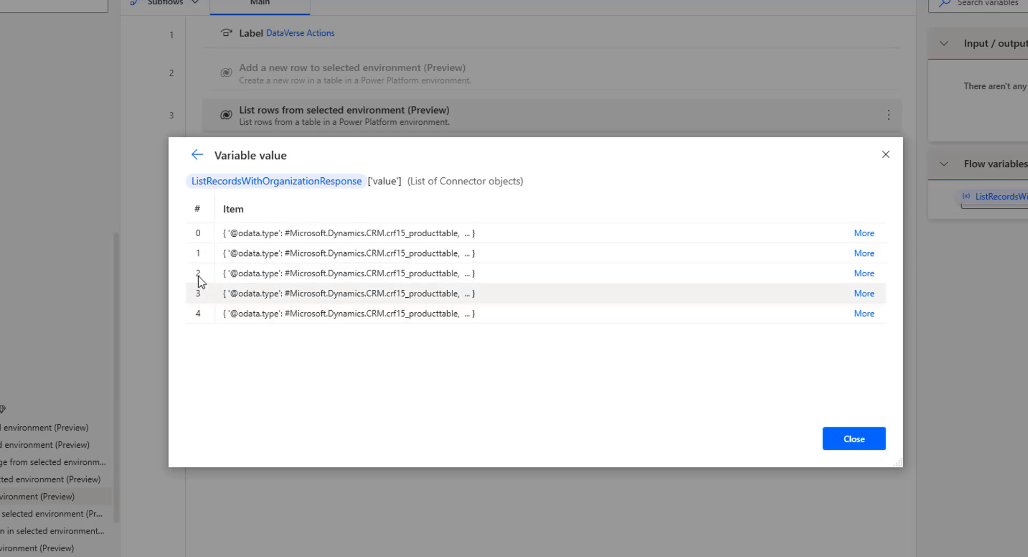
{"action": "left_click", "coordinate": [864, 233]}
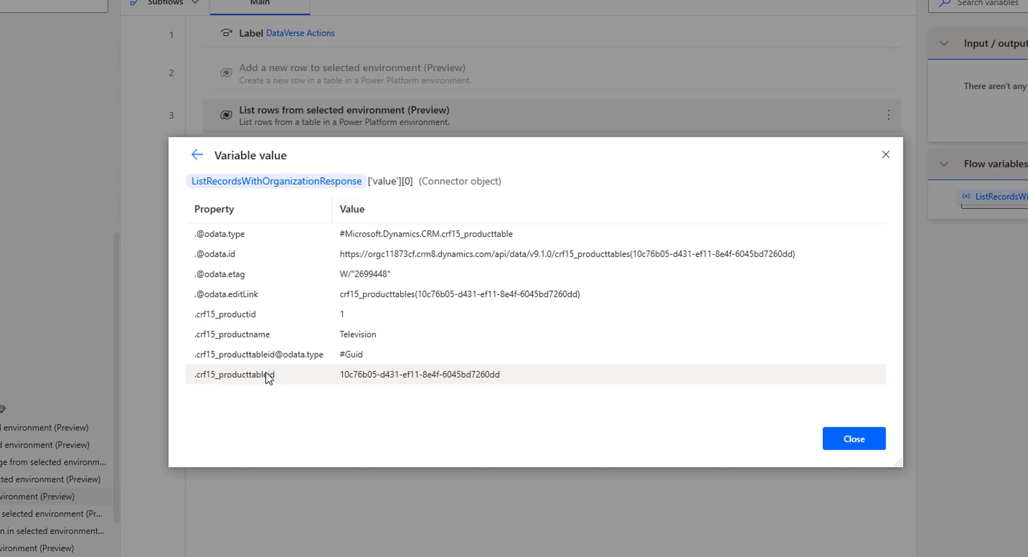
Examine the second row's column values in ListRecordsWithOrganizationResponse and close the variable viewer
{"action": "left_click", "coordinate": [196, 155]}
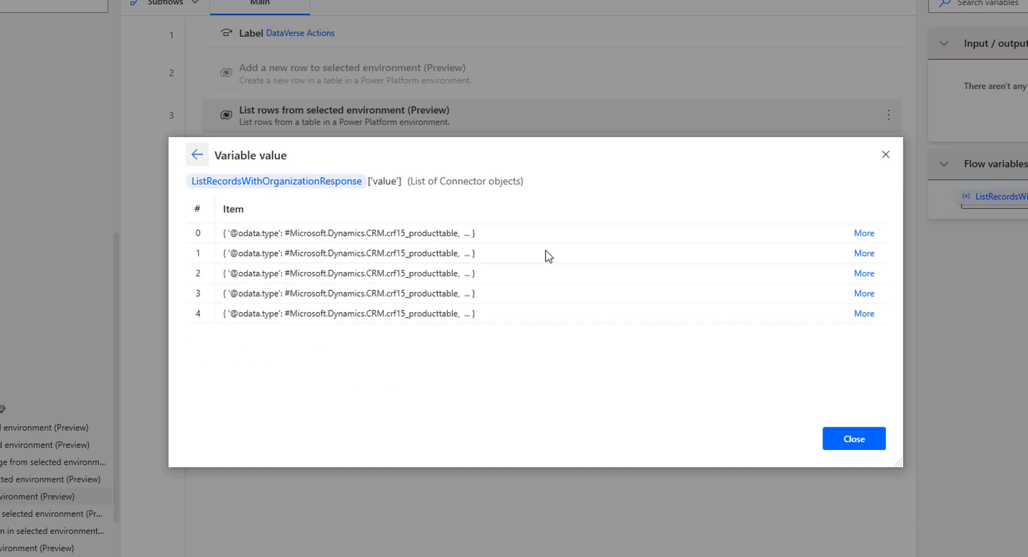
{"action": "left_click", "coordinate": [865, 253]}
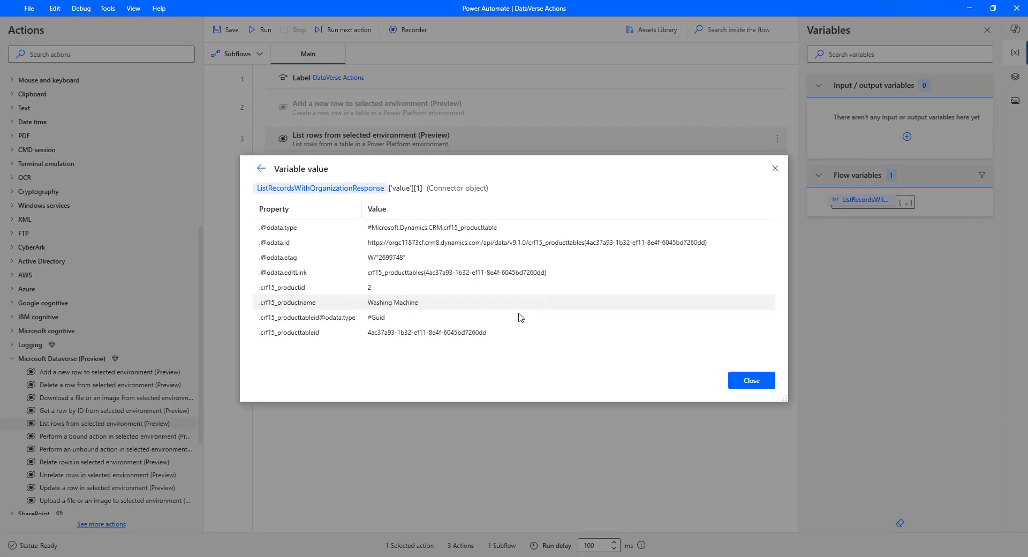
{"action": "left_click", "coordinate": [761, 386]}
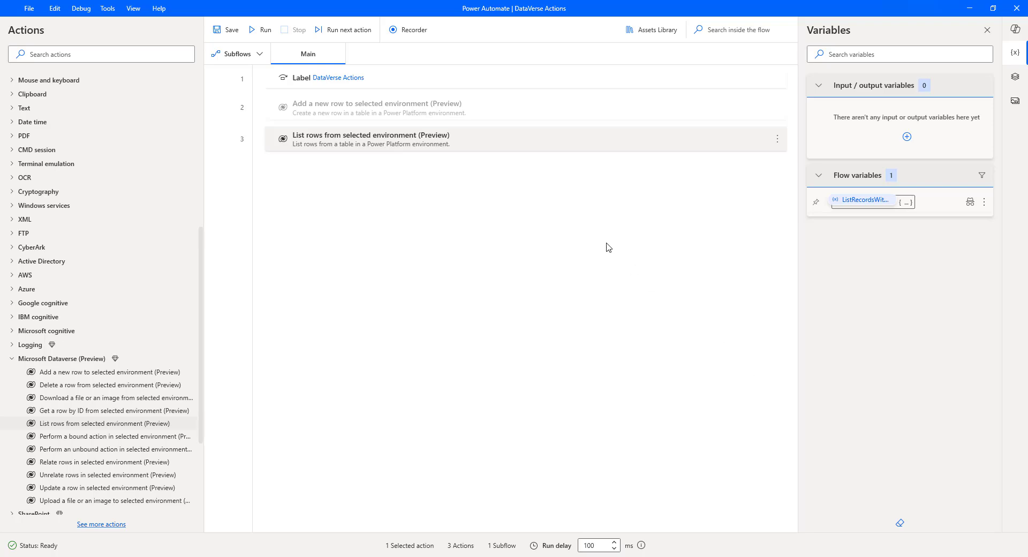
Set the List rows action's Sort By parameter to crf15_productname desc and save the action
{"action": "double_click", "coordinate": [407, 148]}
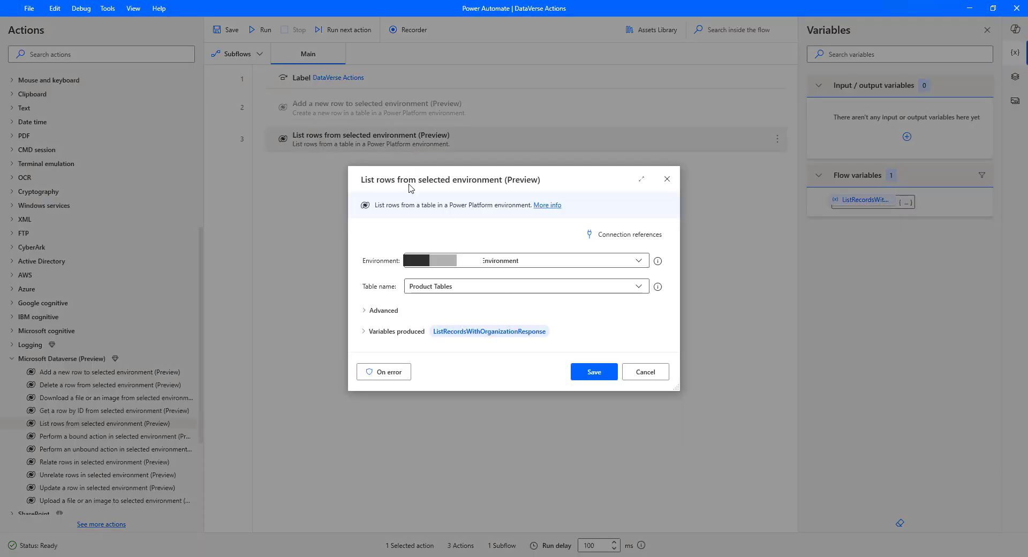
{"action": "left_click", "coordinate": [366, 311]}
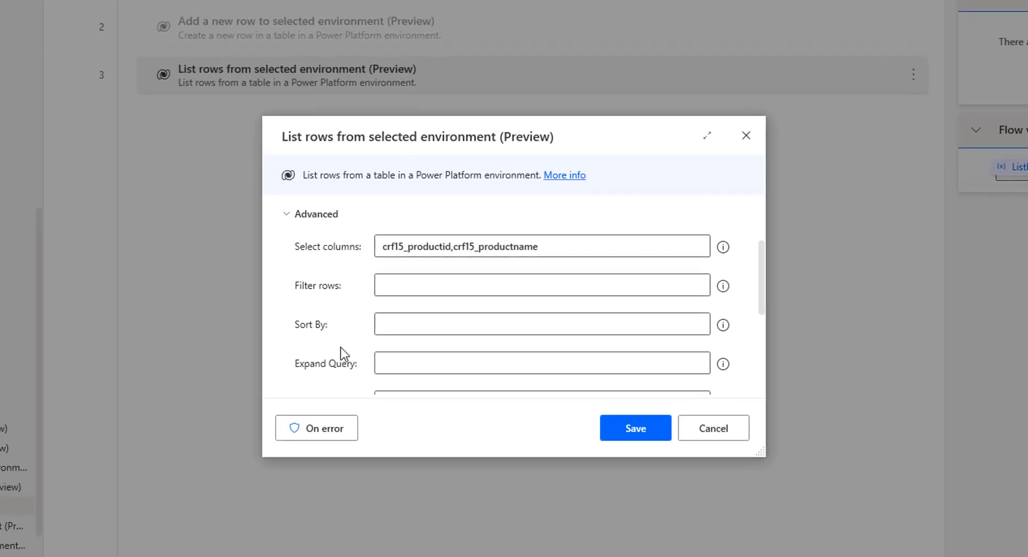
{"action": "left_click", "coordinate": [388, 325]}
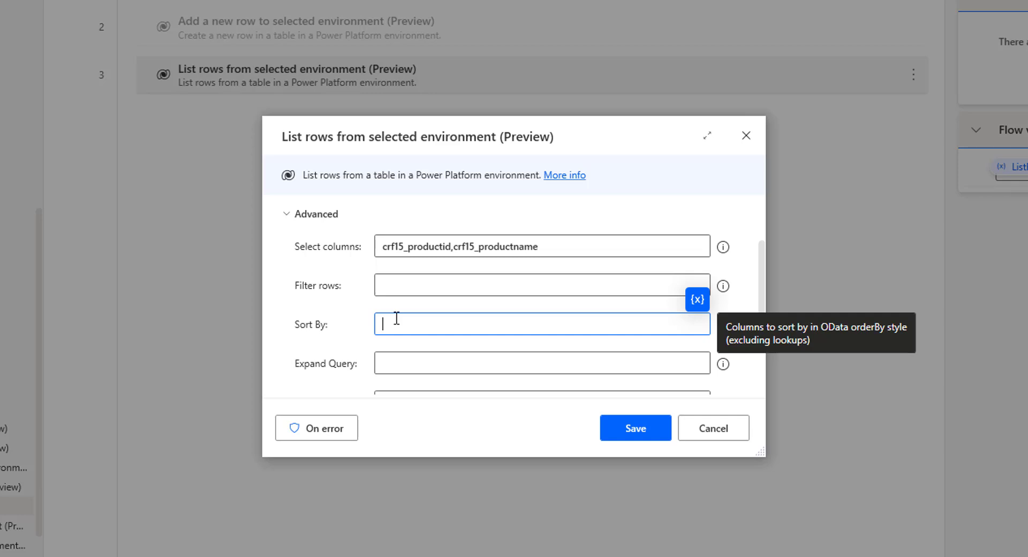
{"action": "type", "text": "crf"}
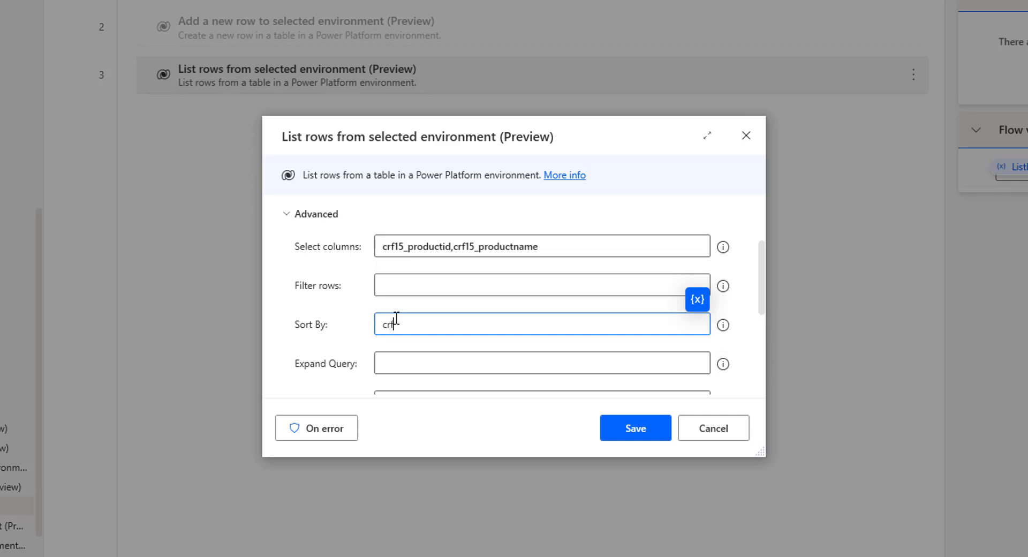
{"action": "type", "text": "15_productname asc"}
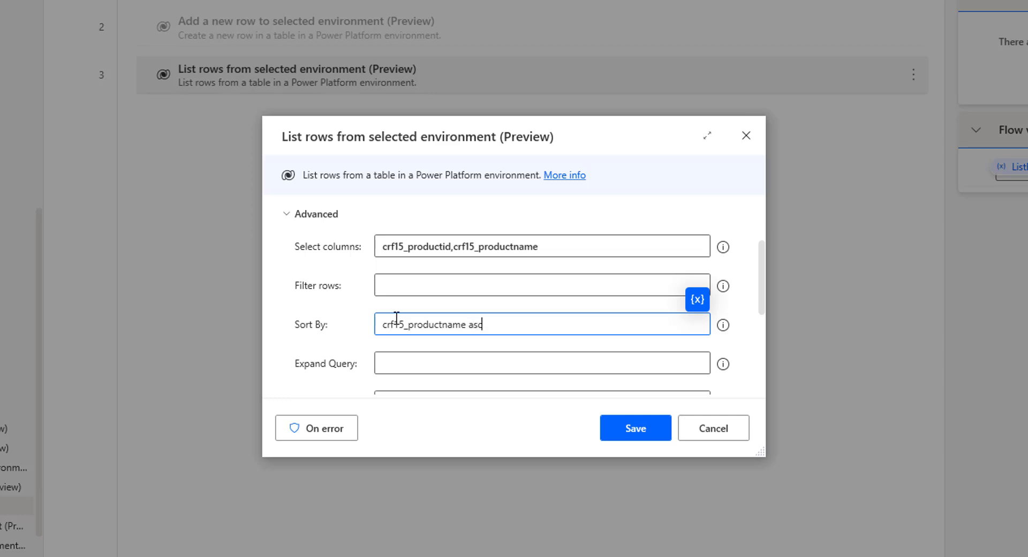
{"action": "key", "text": "BackSpace"}
{"action": "key", "text": "BackSpace"}
{"action": "key", "text": "BackSpace"}
{"action": "key", "text": "BackSpace"}
{"action": "type", "text": "desc"}
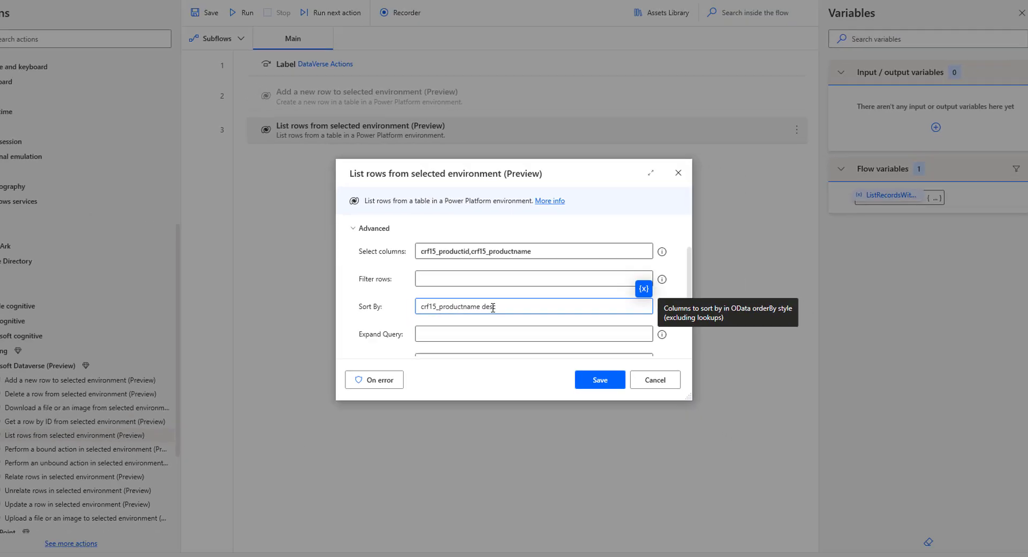
{"action": "left_click", "coordinate": [595, 373]}
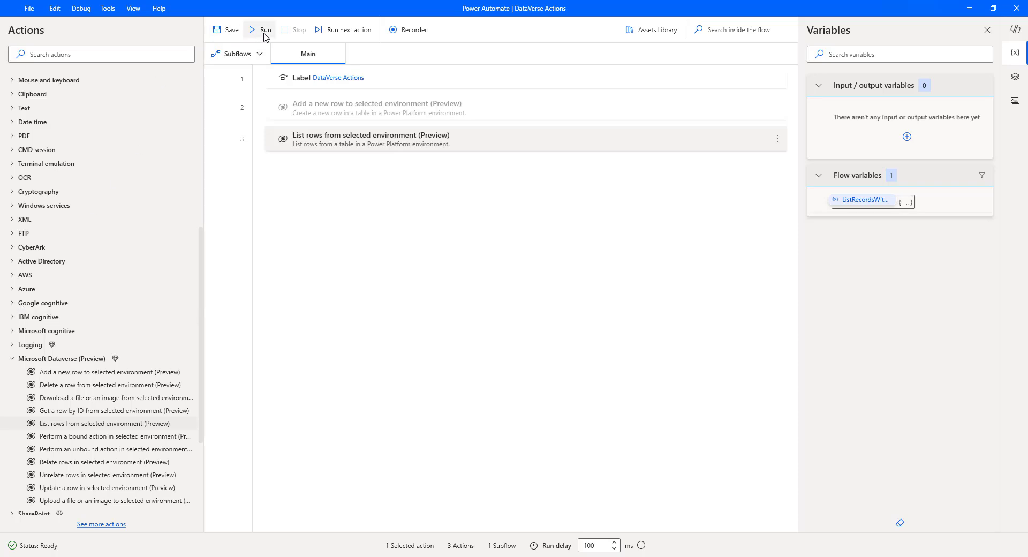
Run the flow and check the product name order across the first three rows in ListRecordsWithOrganizationResponse
{"action": "left_click", "coordinate": [264, 31]}
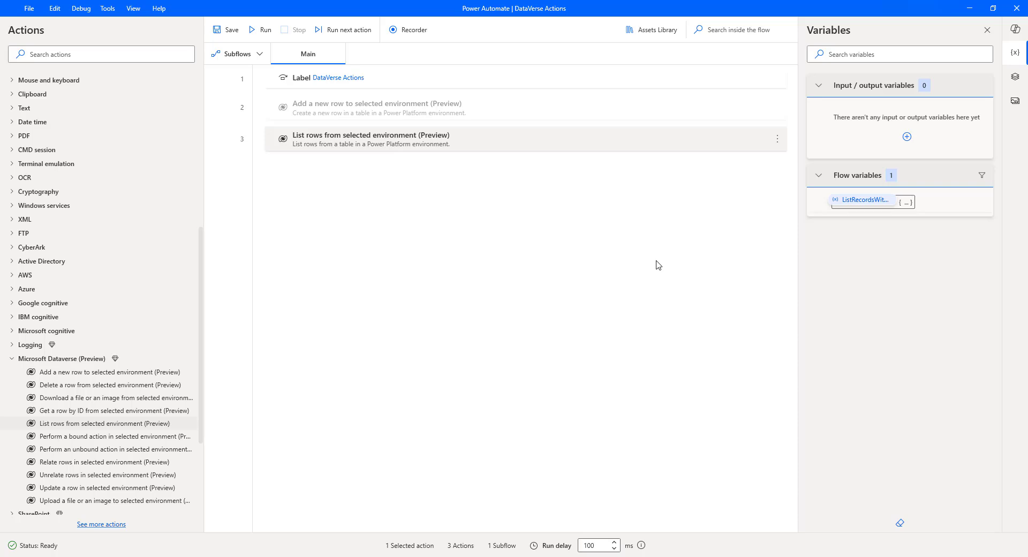
{"action": "double_click", "coordinate": [858, 203]}
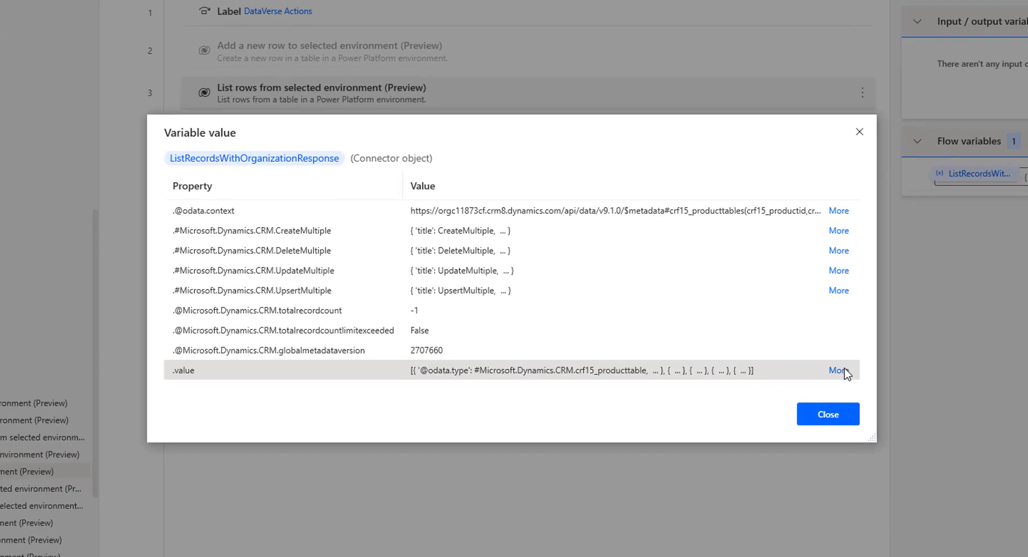
{"action": "left_click", "coordinate": [844, 371]}
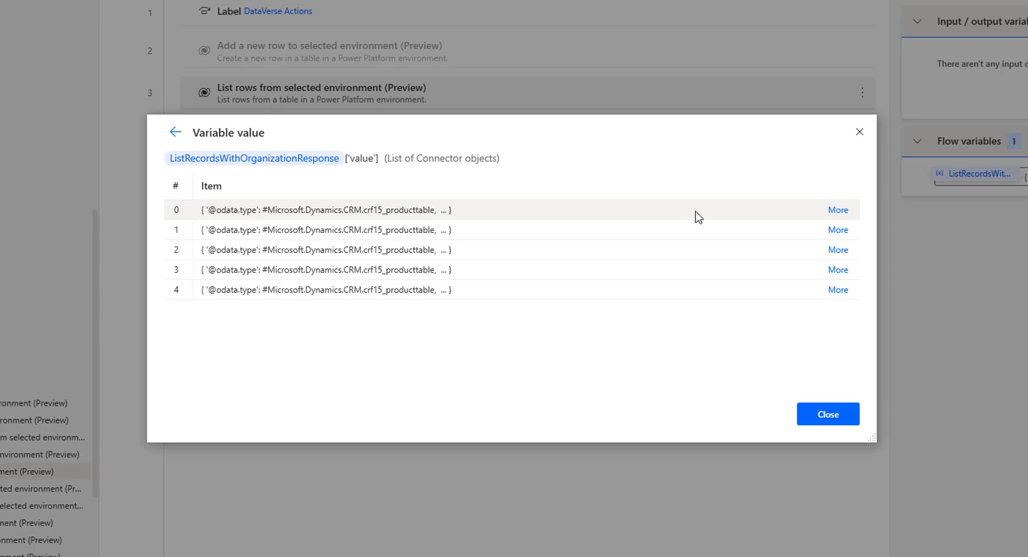
{"action": "left_click", "coordinate": [834, 212]}
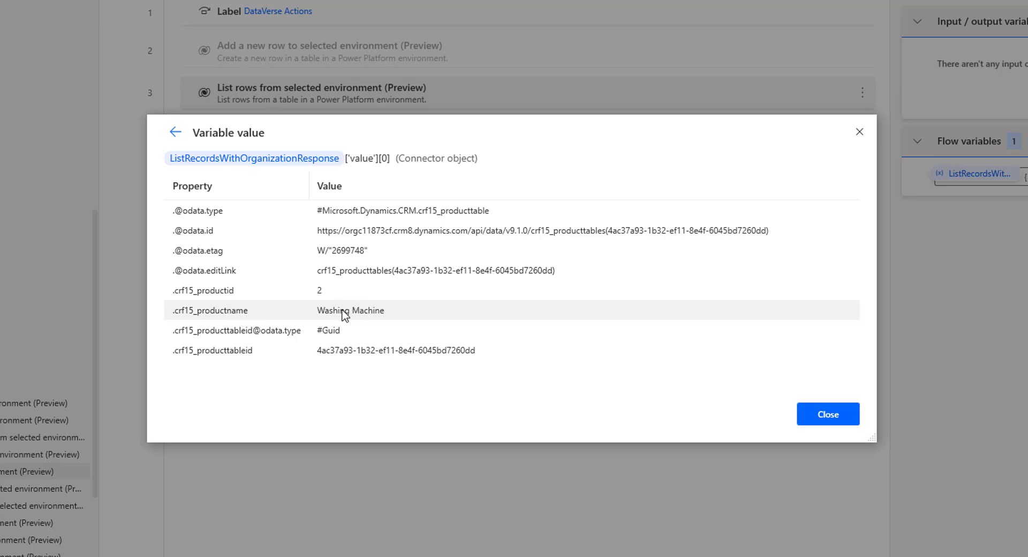
{"action": "left_click", "coordinate": [175, 134]}
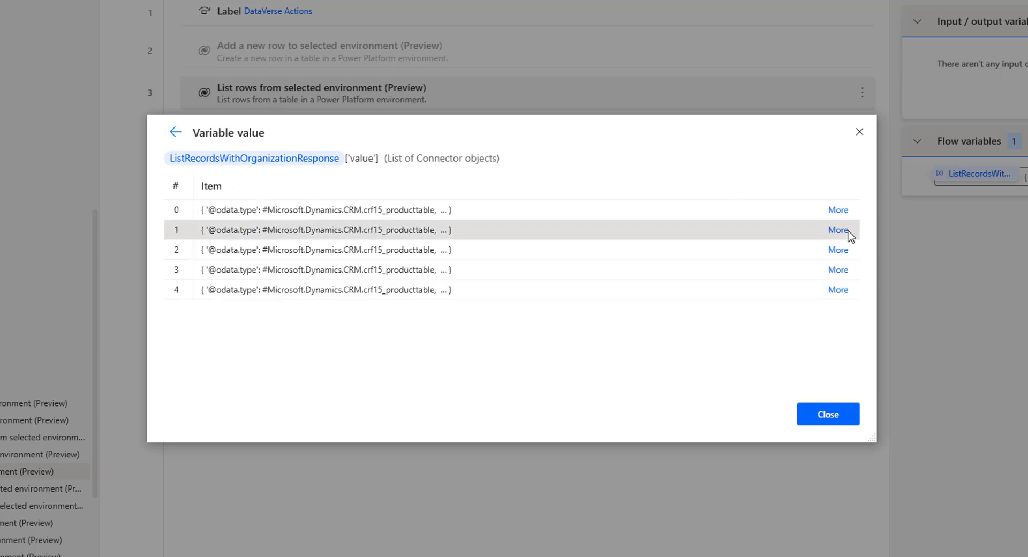
{"action": "left_click", "coordinate": [841, 230]}
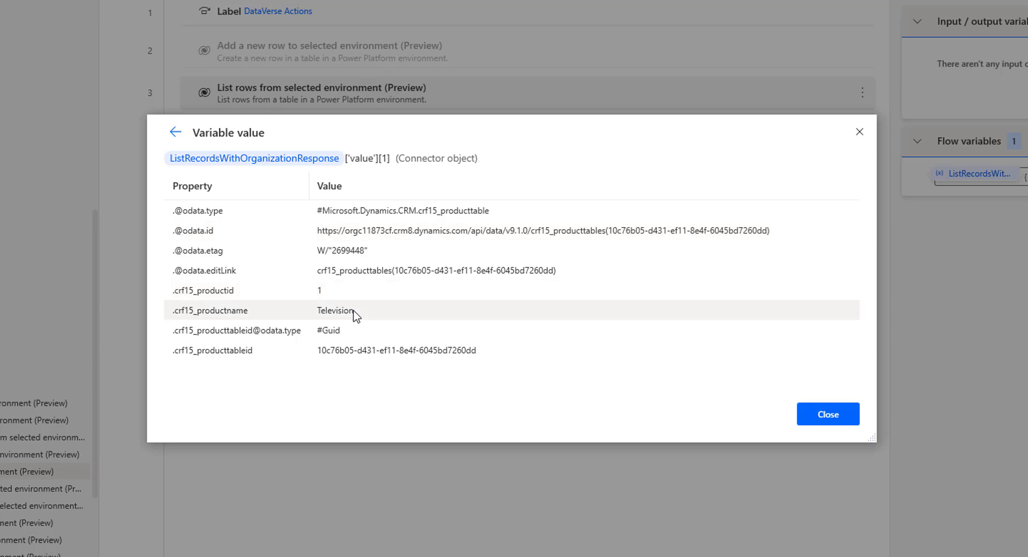
{"action": "left_click", "coordinate": [176, 136]}
{"action": "left_click", "coordinate": [843, 254]}
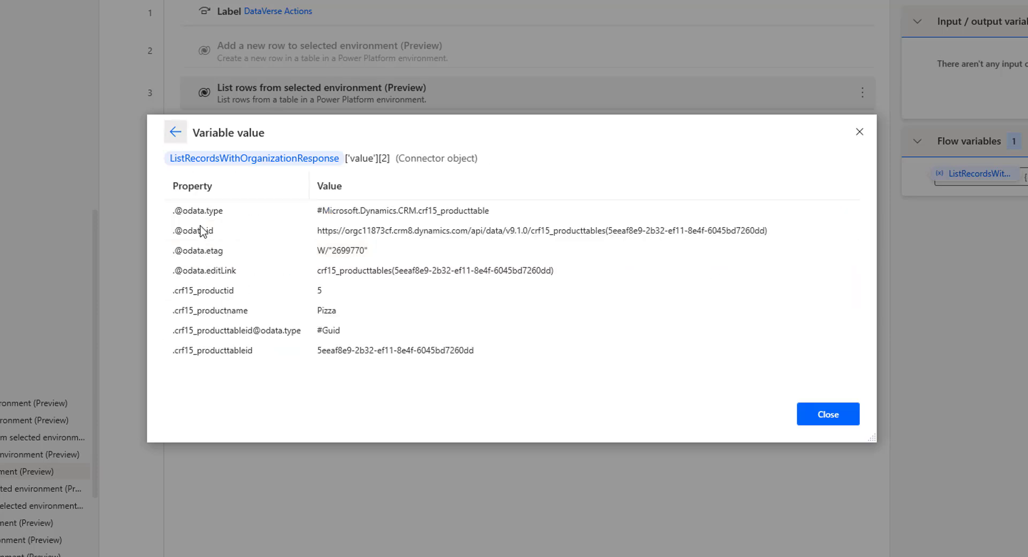
{"action": "left_click", "coordinate": [175, 132]}
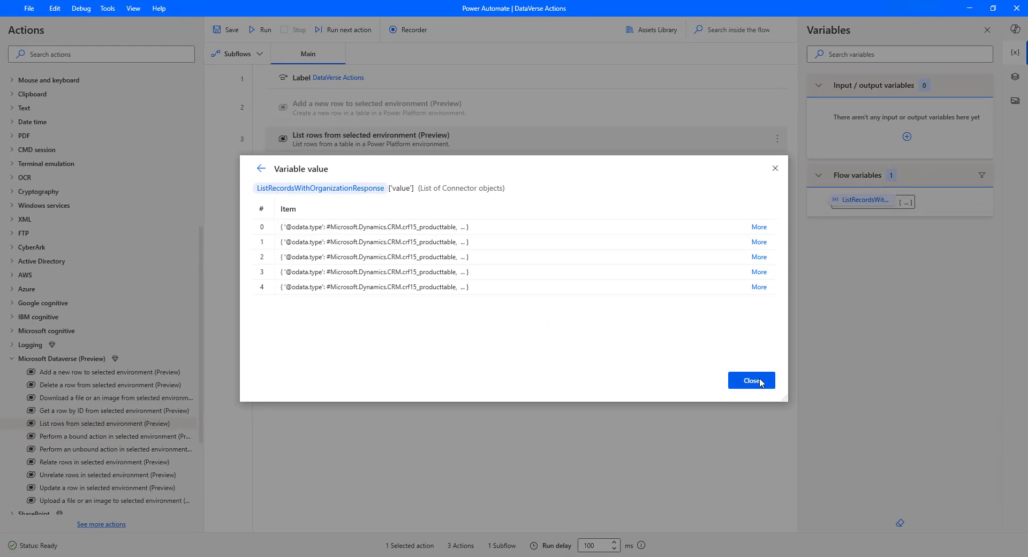
{"action": "left_click", "coordinate": [752, 380]}
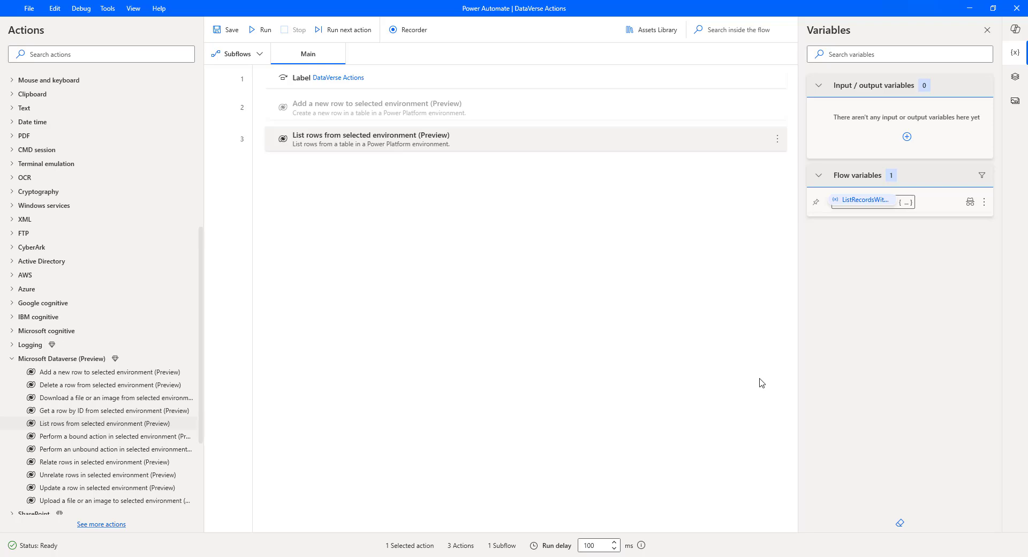
Set the List rows action's Filter rows parameter to crf15_productid eq '2' and save the action
{"action": "double_click", "coordinate": [443, 145]}
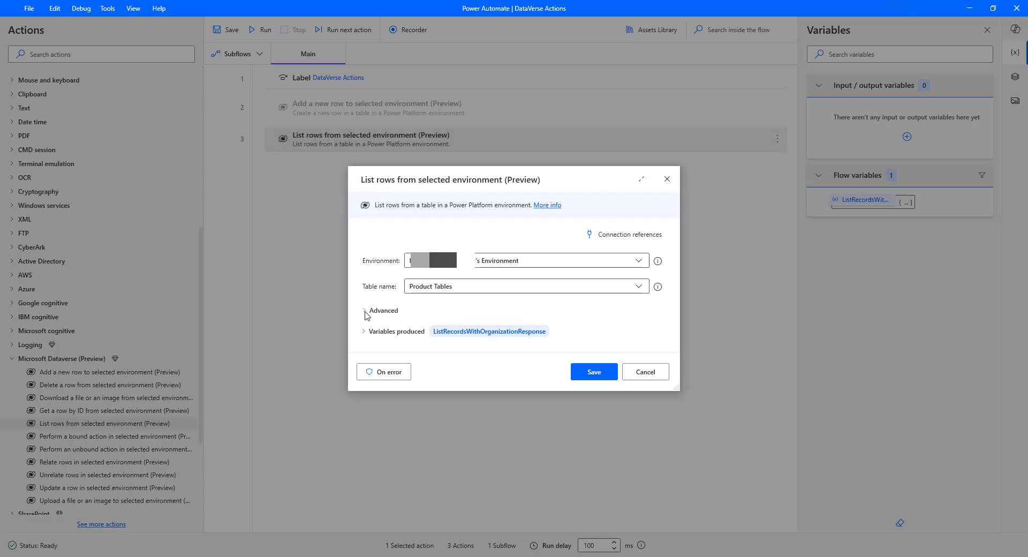
{"action": "left_click", "coordinate": [367, 314]}
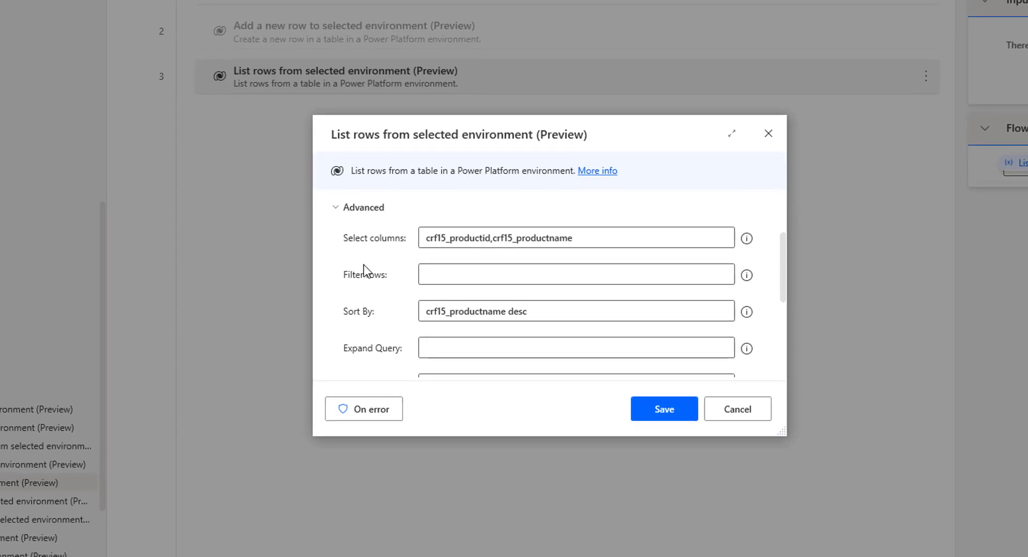
{"action": "left_click", "coordinate": [469, 275]}
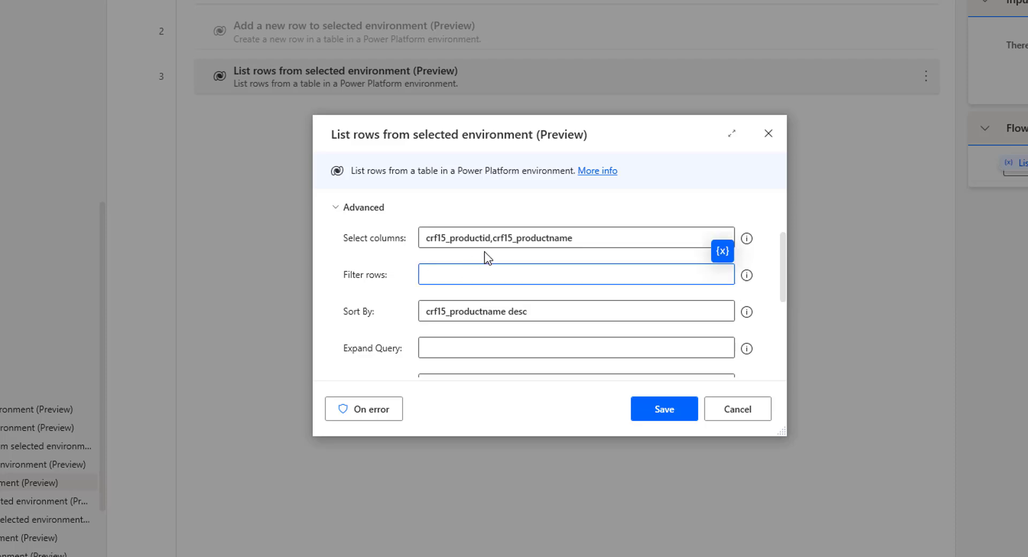
{"action": "double_click", "coordinate": [422, 239]}
{"action": "key", "text": "ctrl+c"}
{"action": "left_click", "coordinate": [435, 278]}
{"action": "key", "text": "ctrl+v"}
{"action": "type", "text": "eq"}
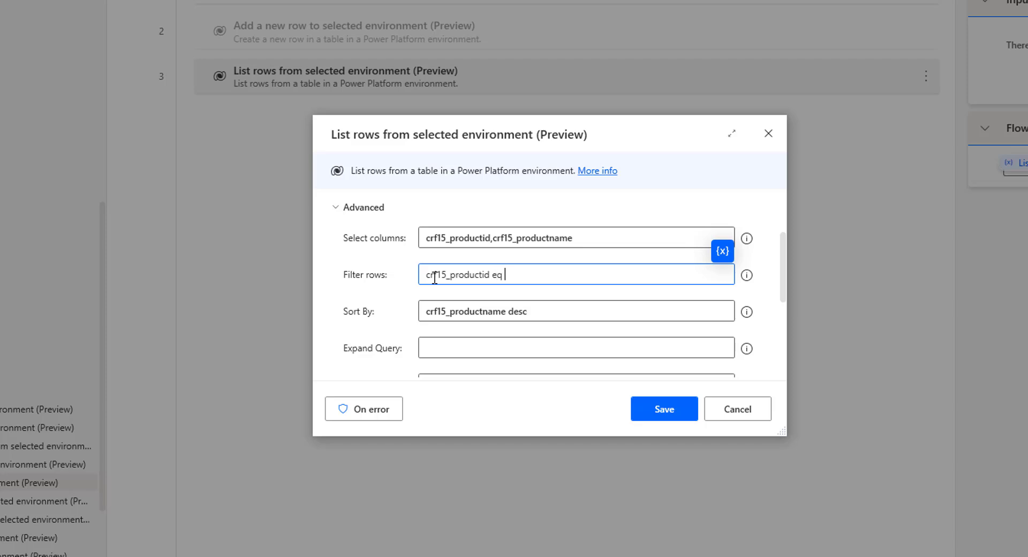
{"action": "type", "text": " '2'"}
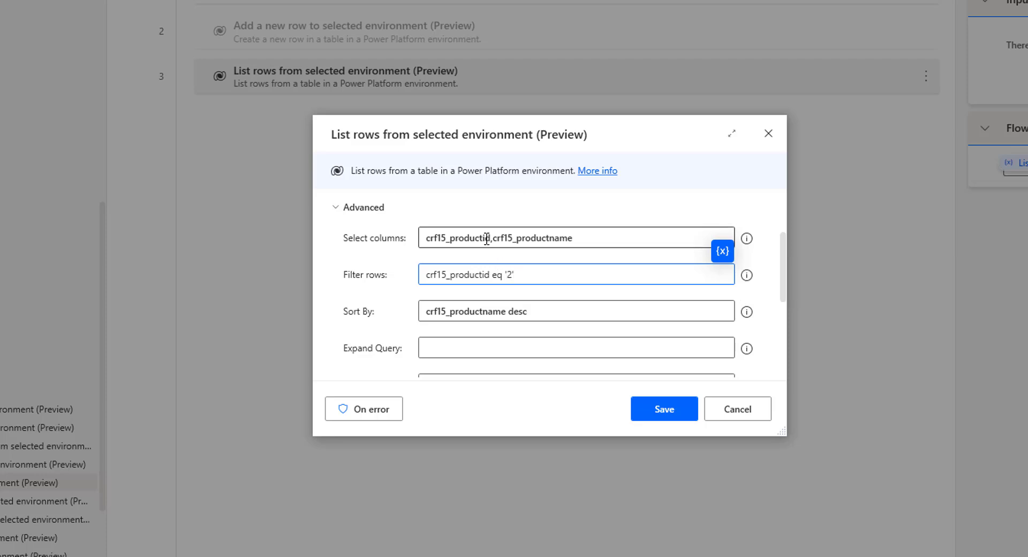
{"action": "mouse_move", "coordinate": [487, 239]}
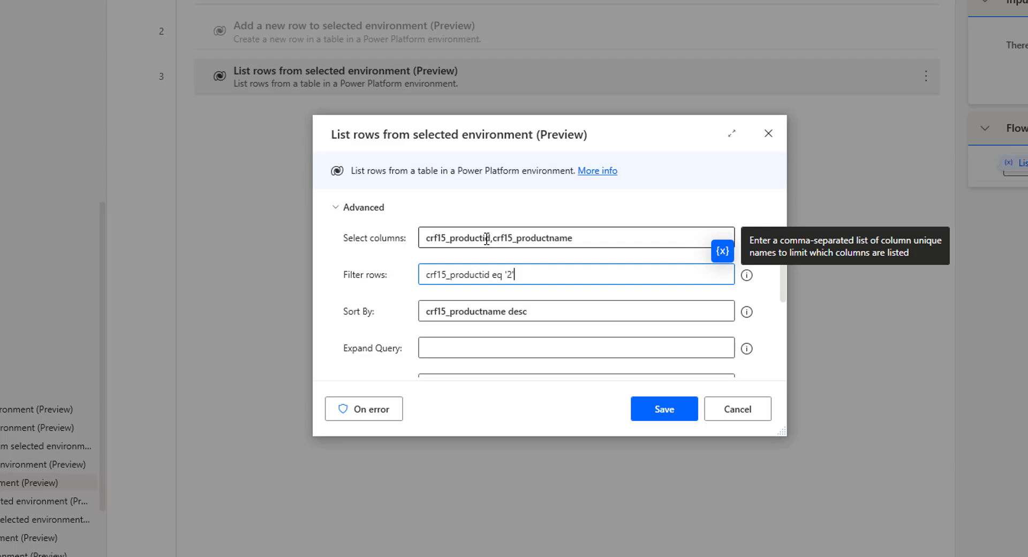
{"action": "mouse_move", "coordinate": [508, 277]}
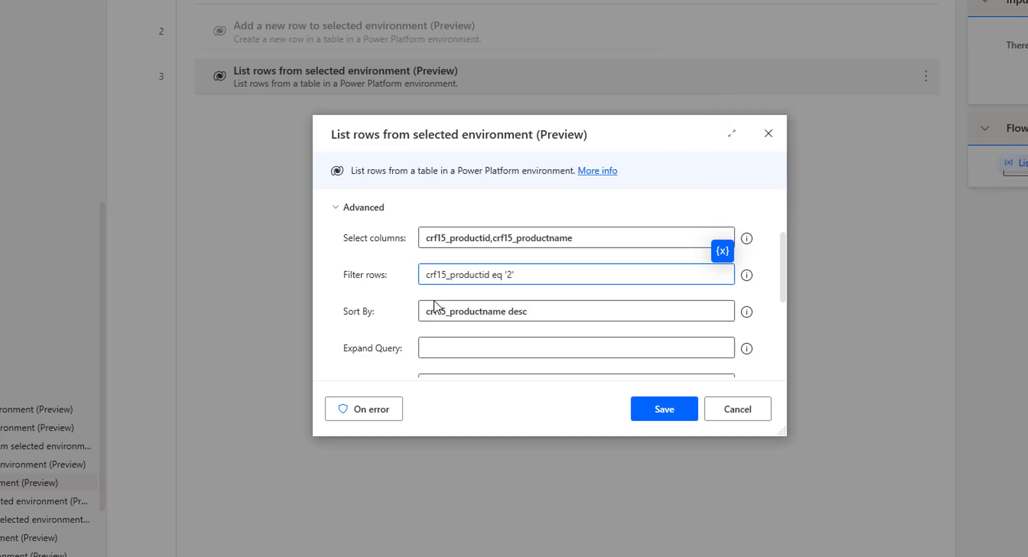
{"action": "double_click", "coordinate": [499, 276]}
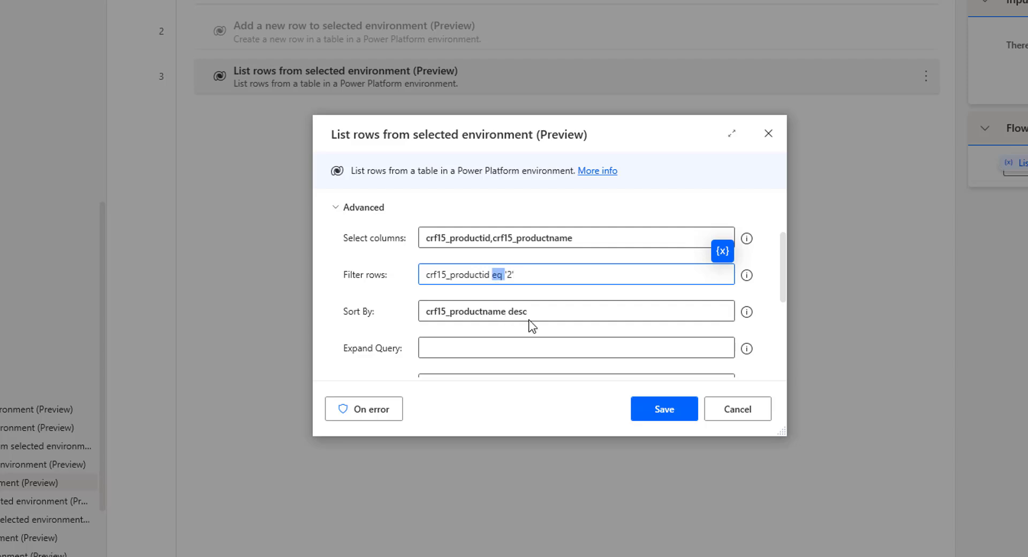
{"action": "double_click", "coordinate": [469, 276]}
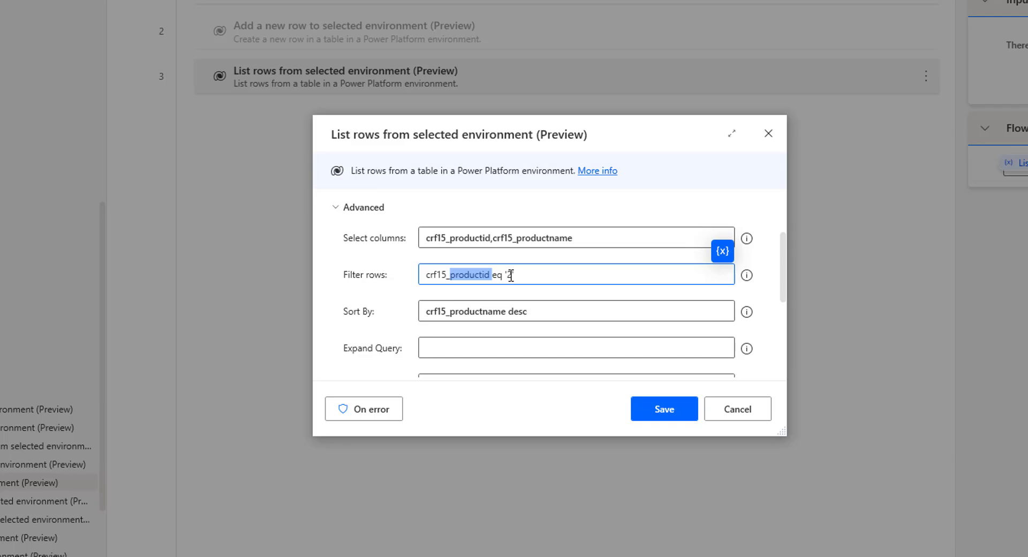
{"action": "left_click", "coordinate": [511, 275]}
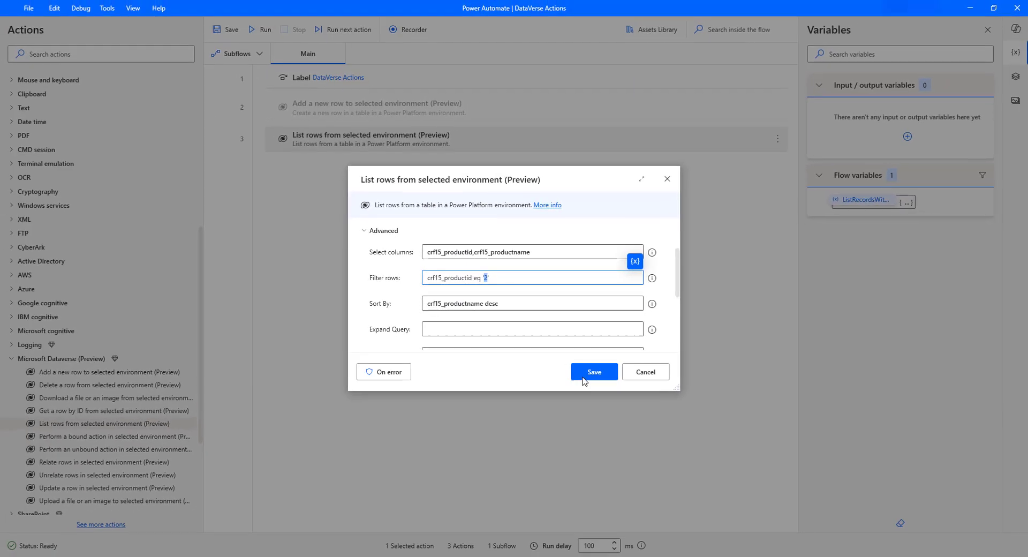
{"action": "left_click", "coordinate": [590, 377]}
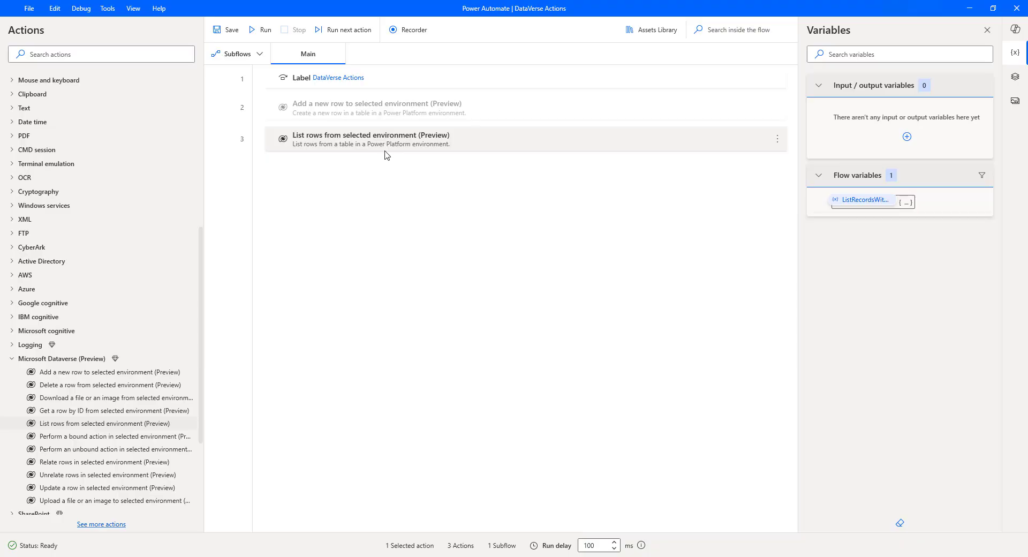
Run the flow with the row filter and examine the returned record's product ID and name in ListRecordsWithOrganizationResponse
{"action": "left_click", "coordinate": [265, 30]}
{"action": "double_click", "coordinate": [863, 203]}
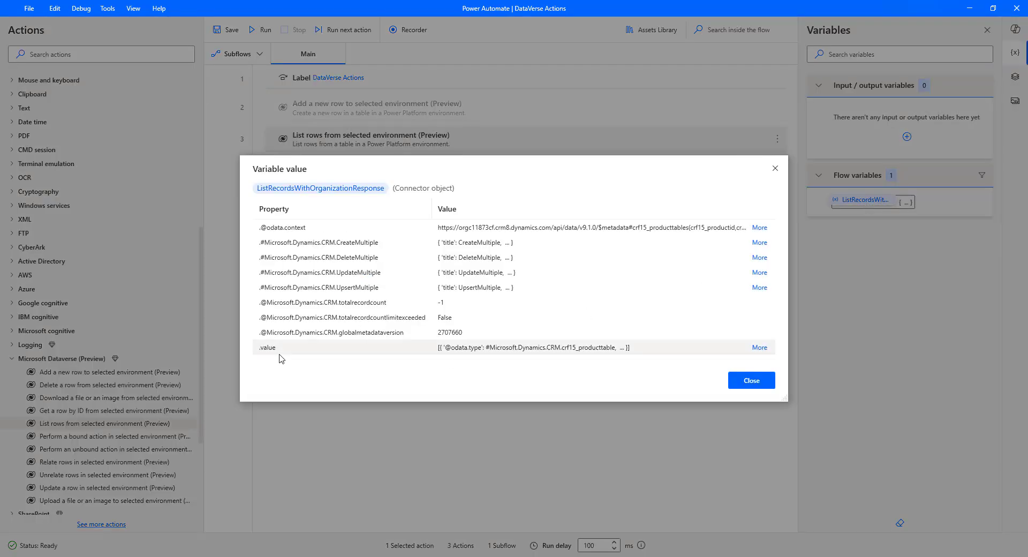
{"action": "left_click", "coordinate": [758, 348]}
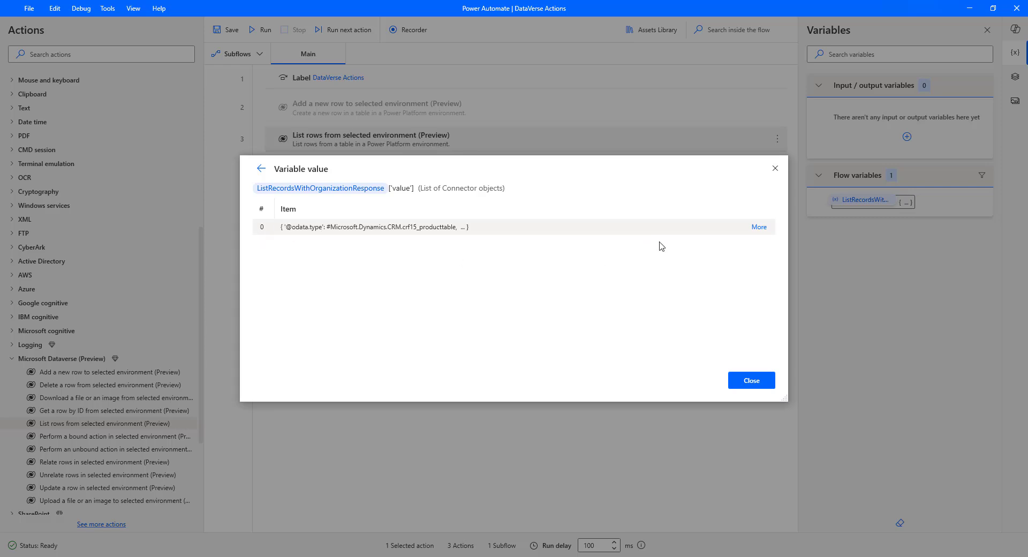
{"action": "left_click", "coordinate": [759, 227]}
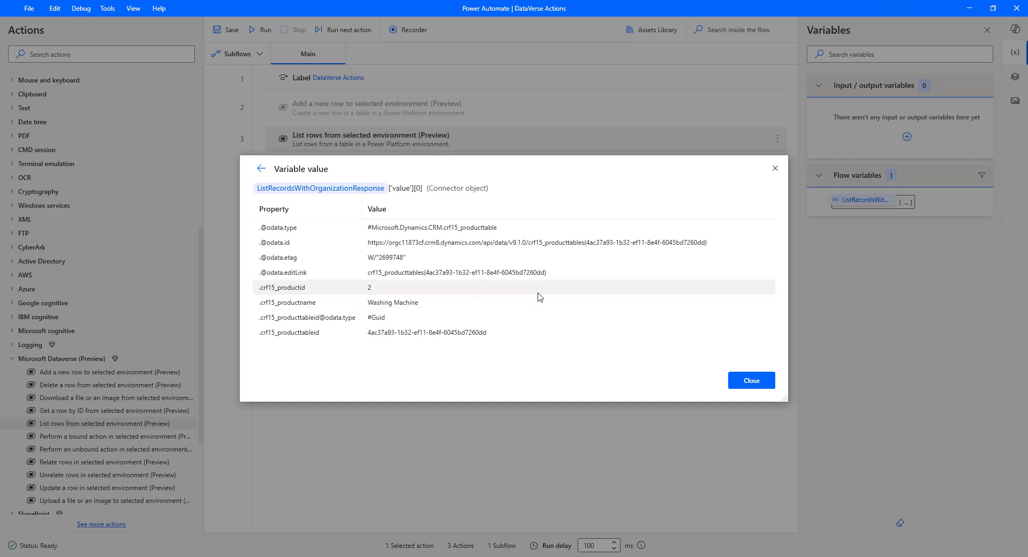
{"action": "left_click", "coordinate": [742, 385]}
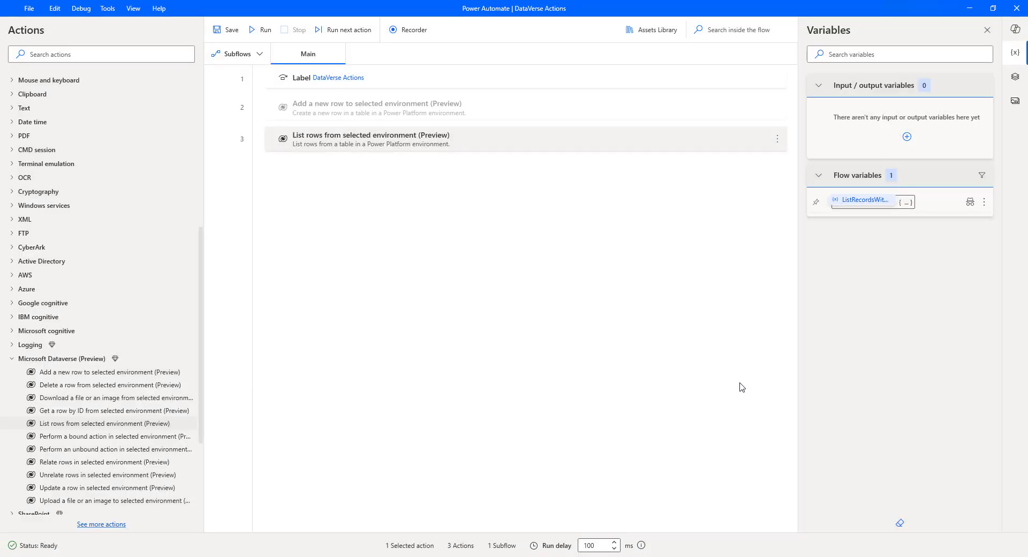